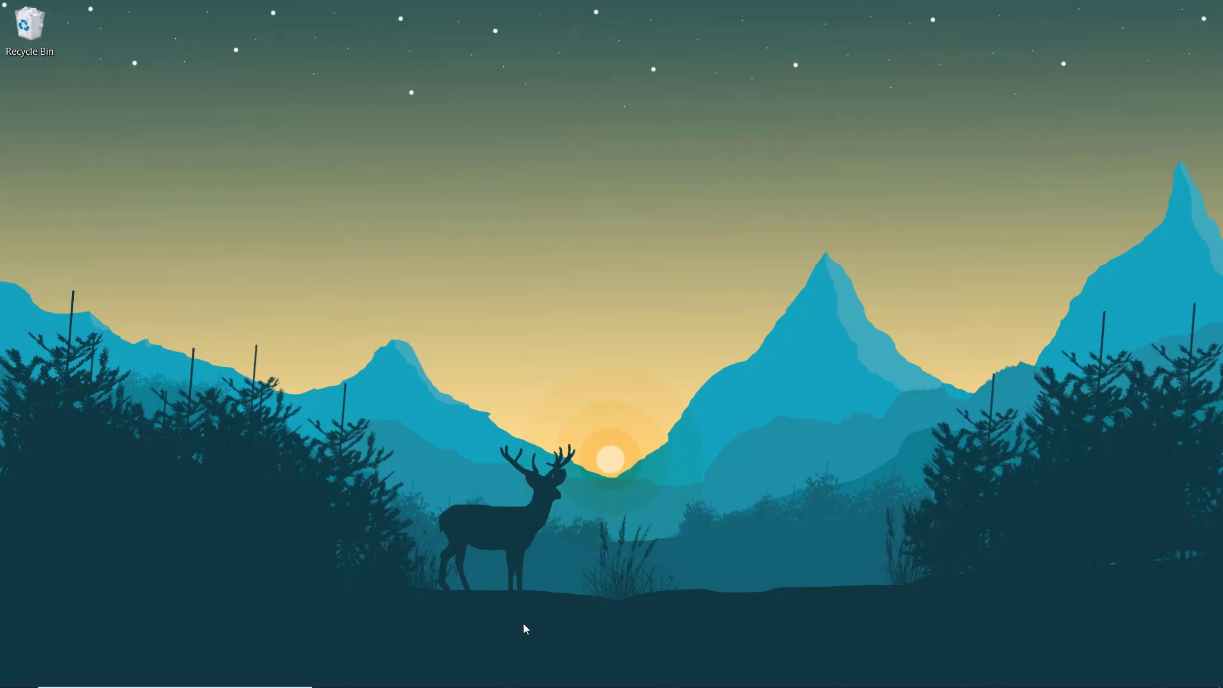
Check the Downloads folder for the Windows 10 disc image file and its size
mouse_move(487, 685)
left_click(410, 681)
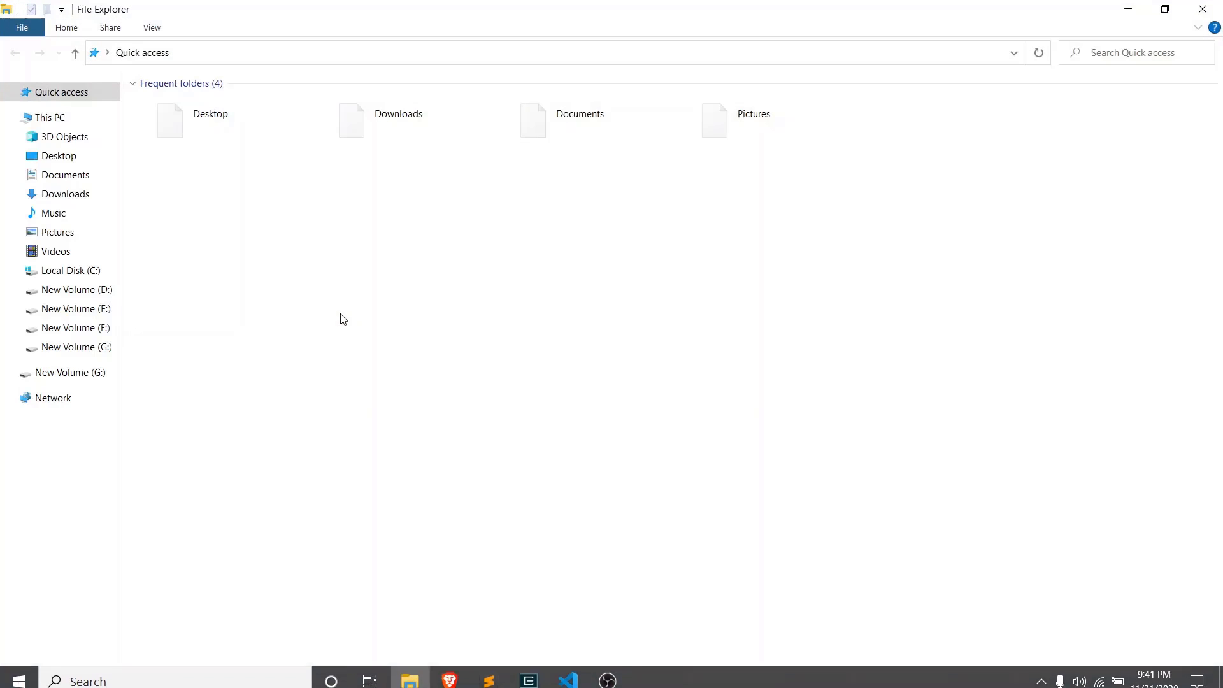
double_click(417, 127)
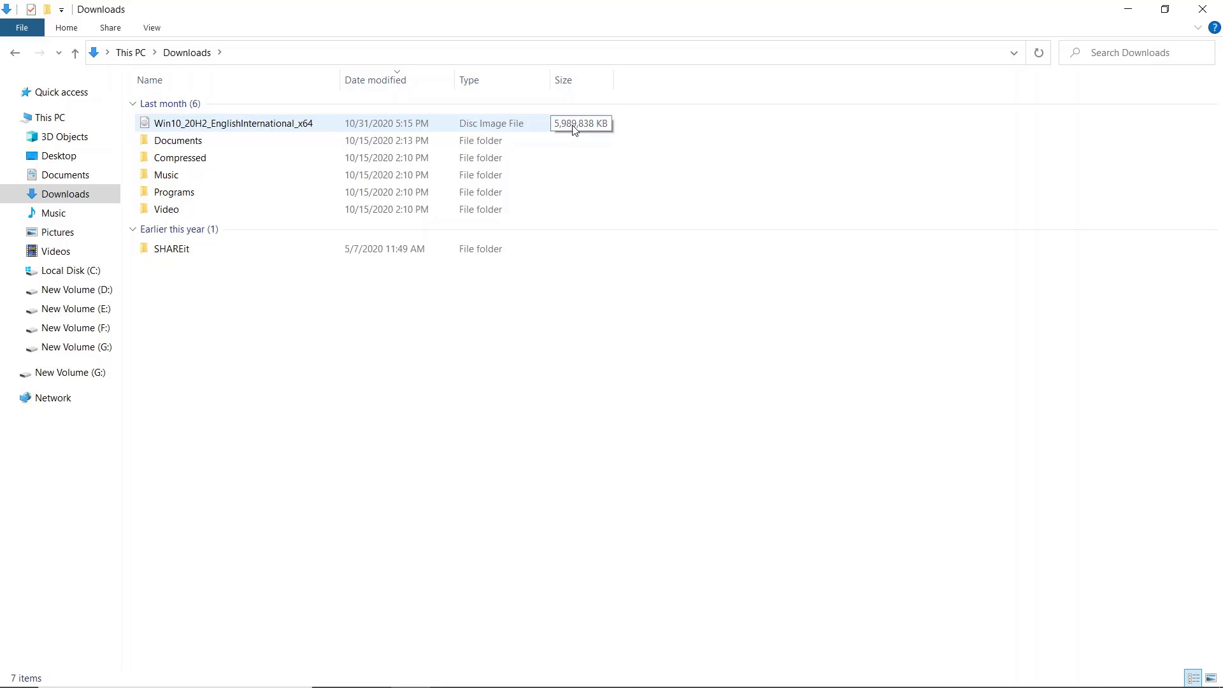
left_click(1126, 9)
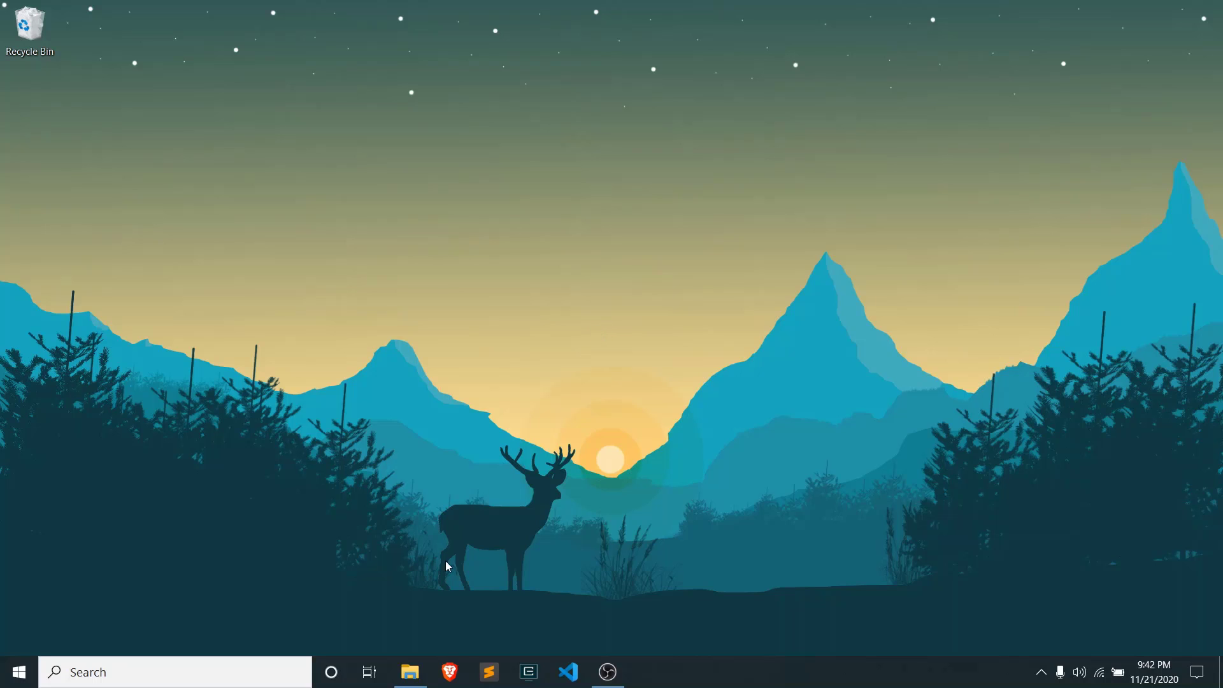
Switch to the Brave browser, search the web for rufus and open the official Rufus website
left_click(450, 680)
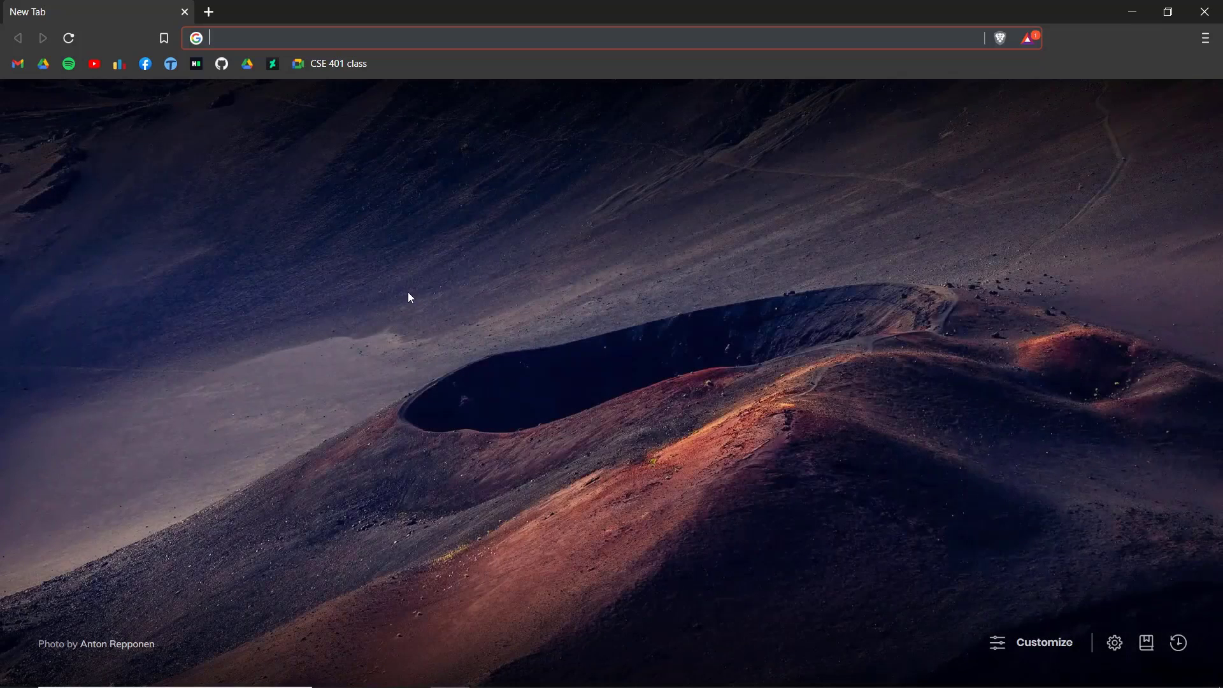
left_click(265, 36)
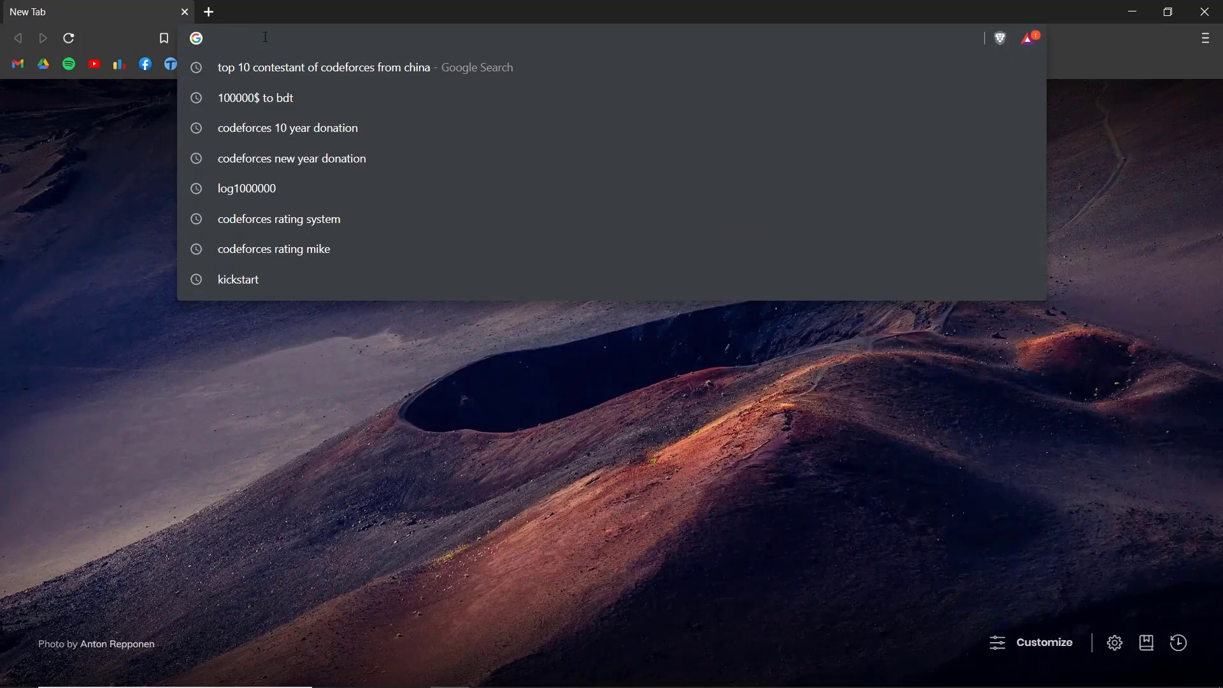
type("rufus")
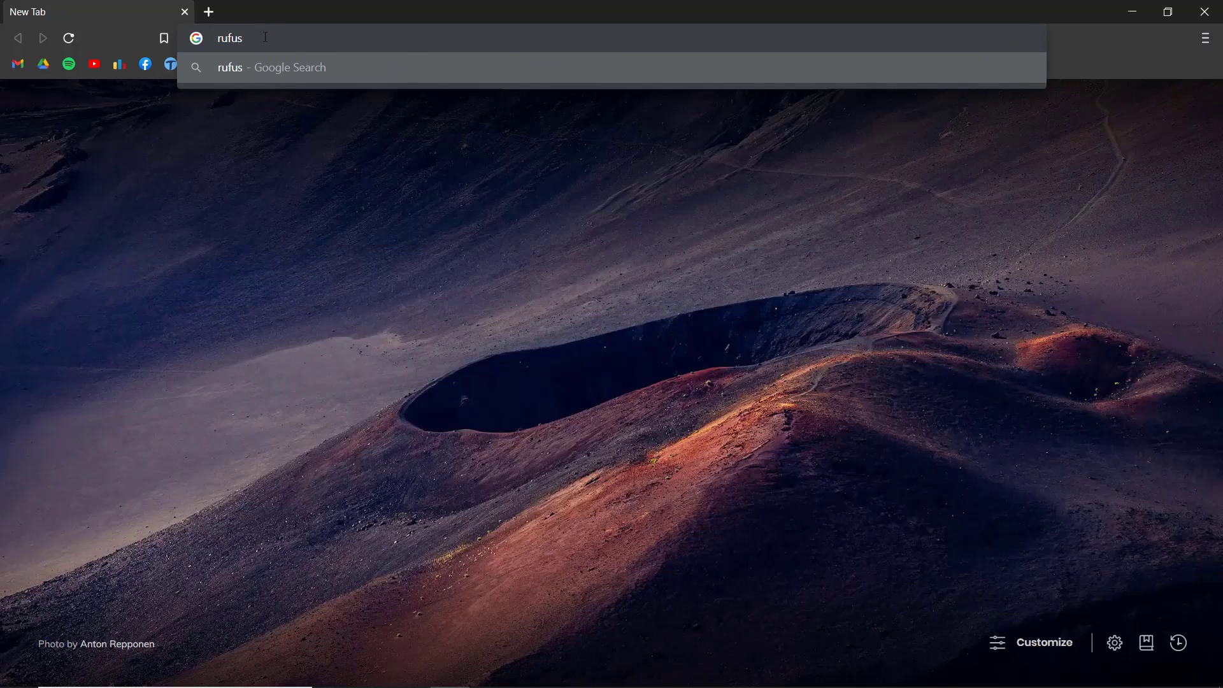
key("Return")
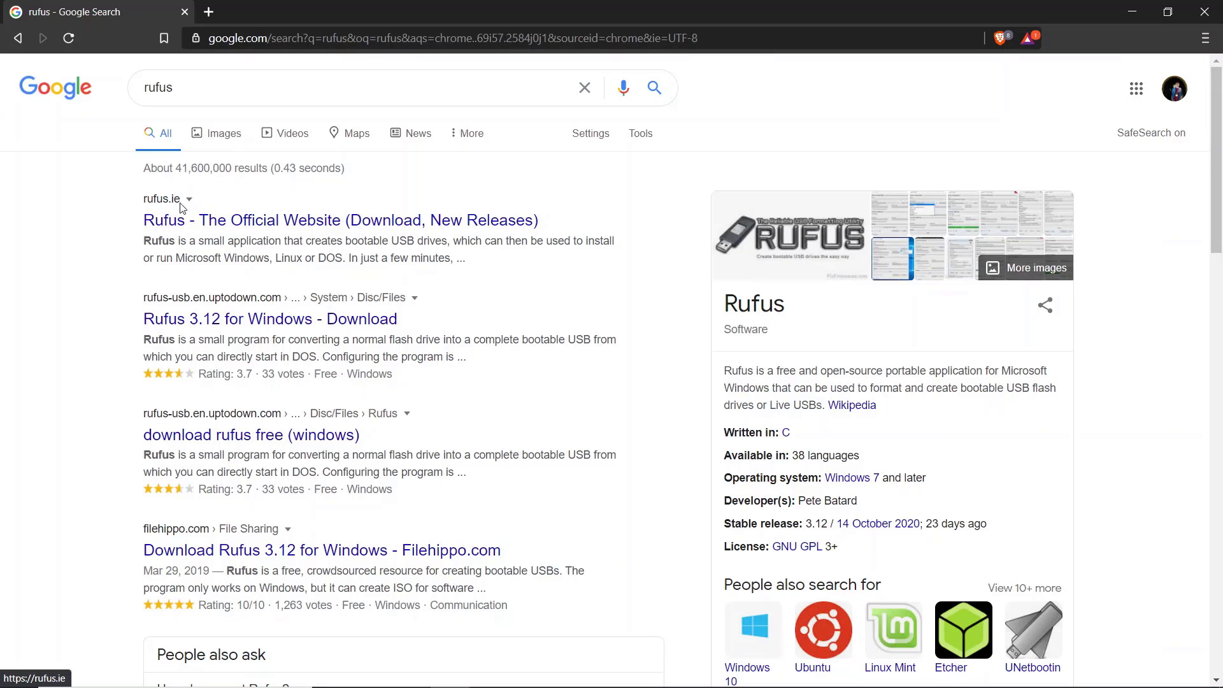
left_click(206, 224)
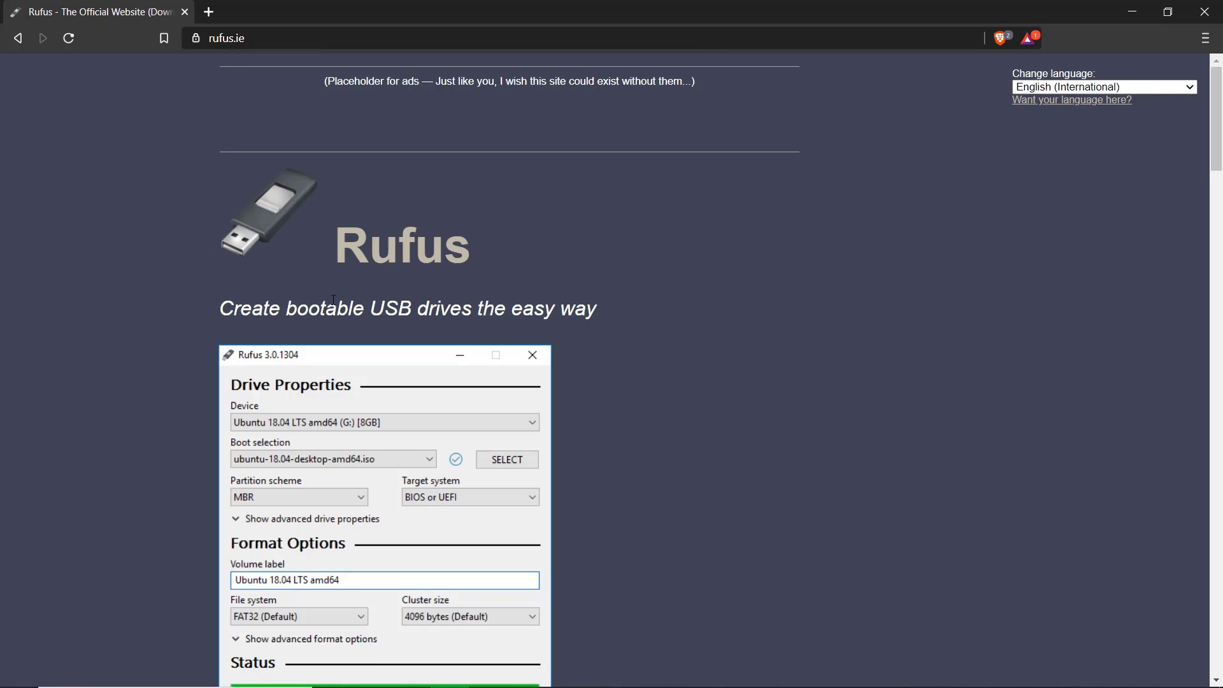
Download Rufus 3.13 from the site's download section and save it as rufus-3.13 in the torrent folder
scroll(349, 297, "down", 8)
scroll(348, 295, "down", 4)
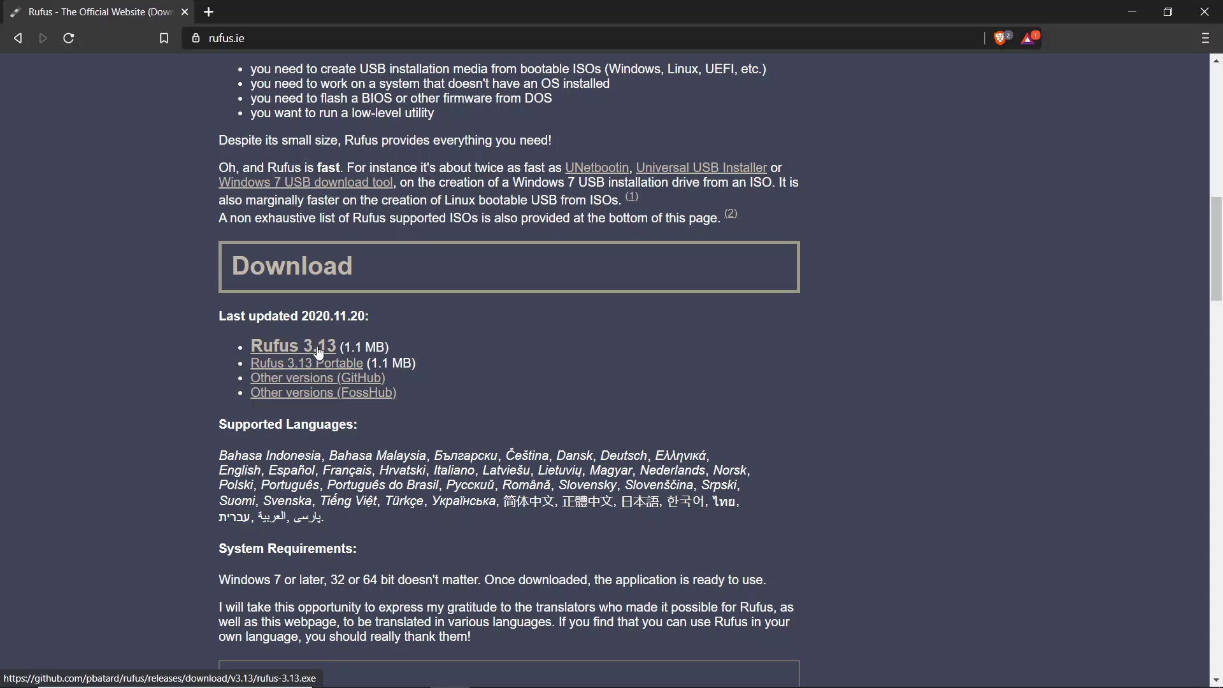
left_click(293, 348)
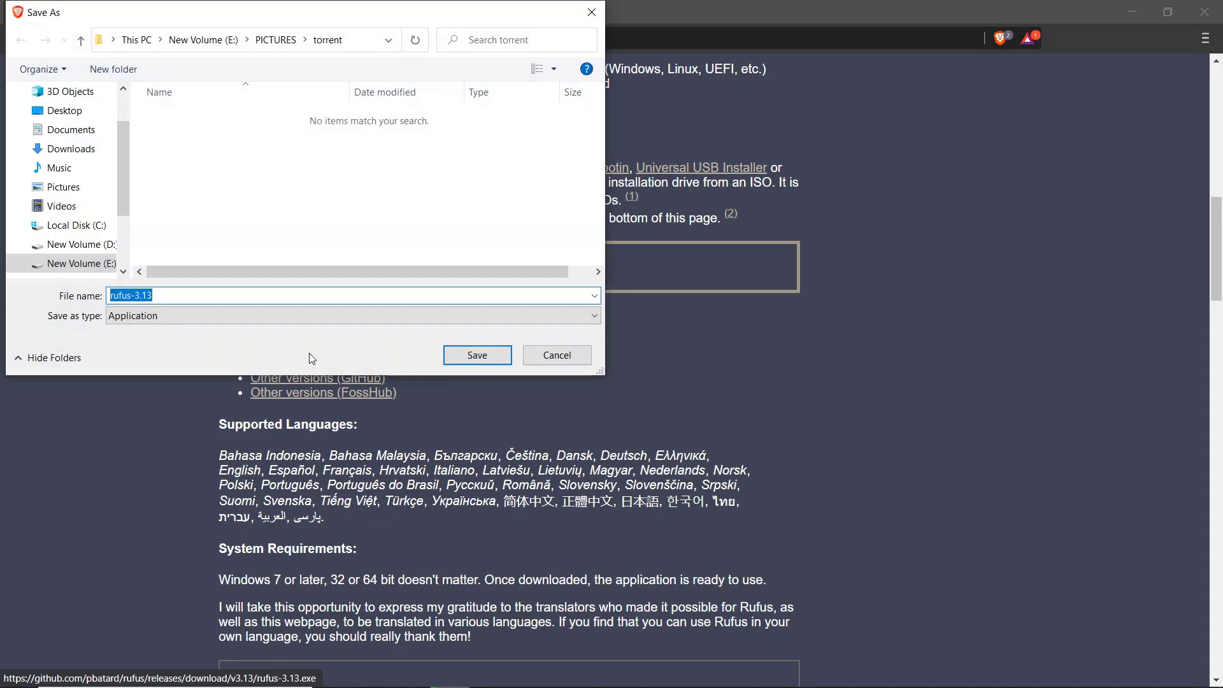
left_click(462, 357)
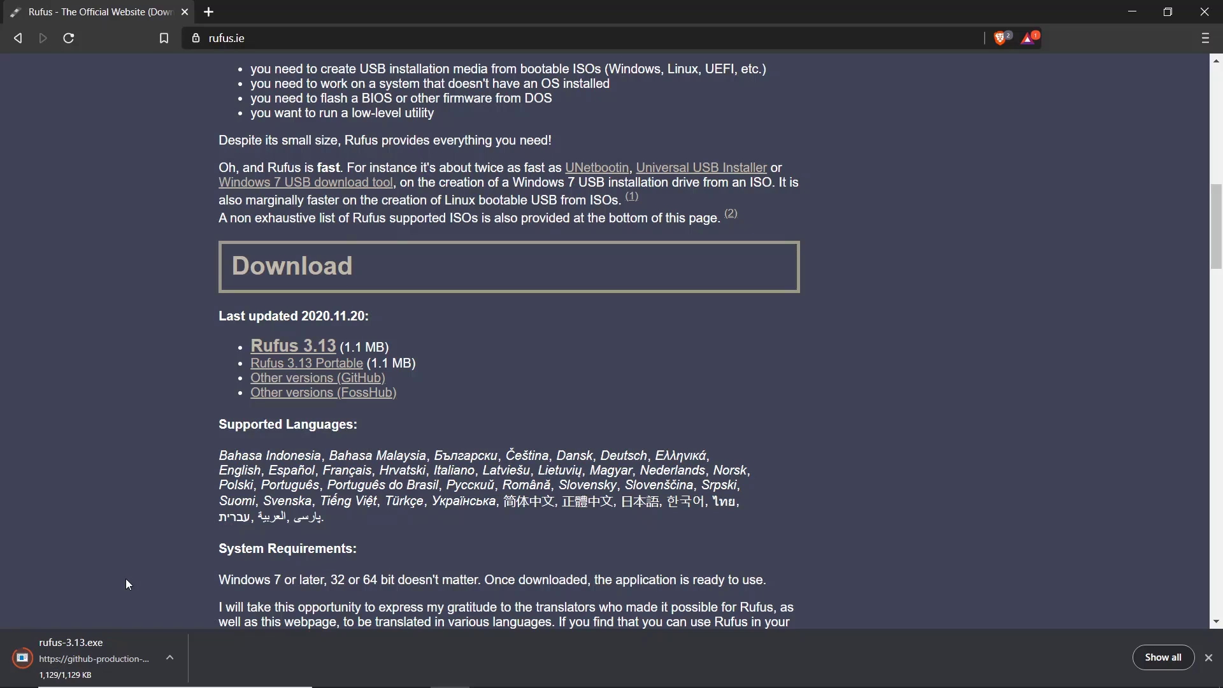
Launch the downloaded rufus-3.13.exe, allow online update checks, and clear the browser away from the Rufus window
left_click(90, 655)
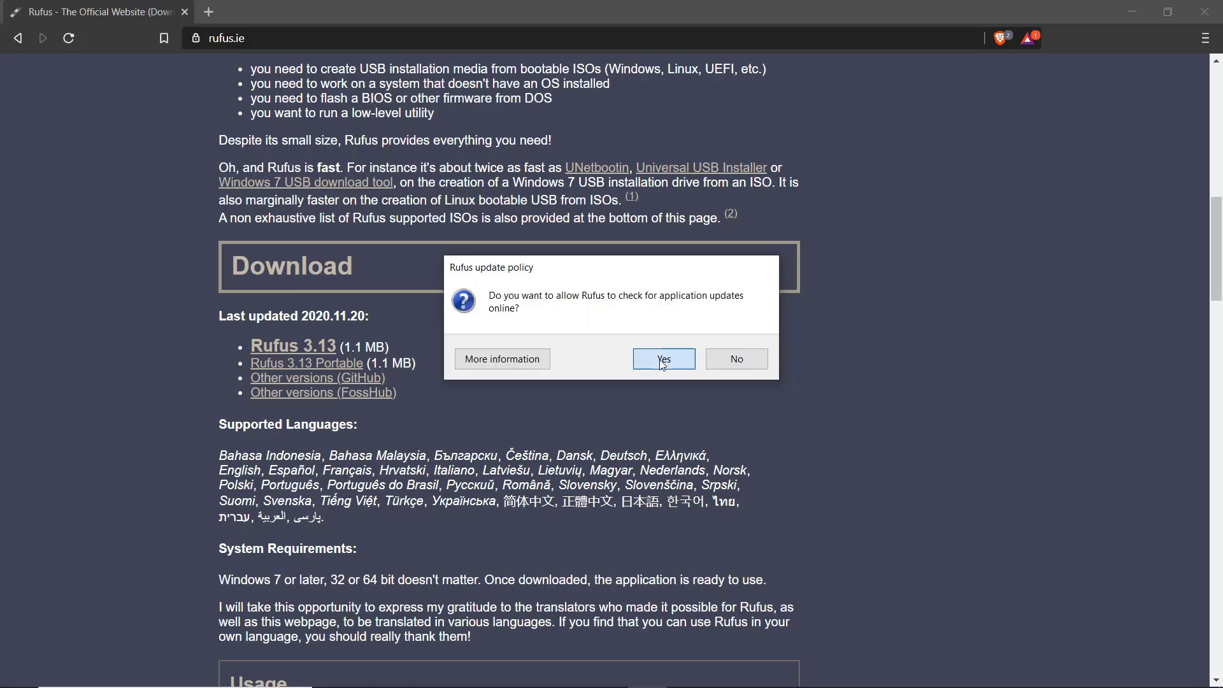
left_click(659, 360)
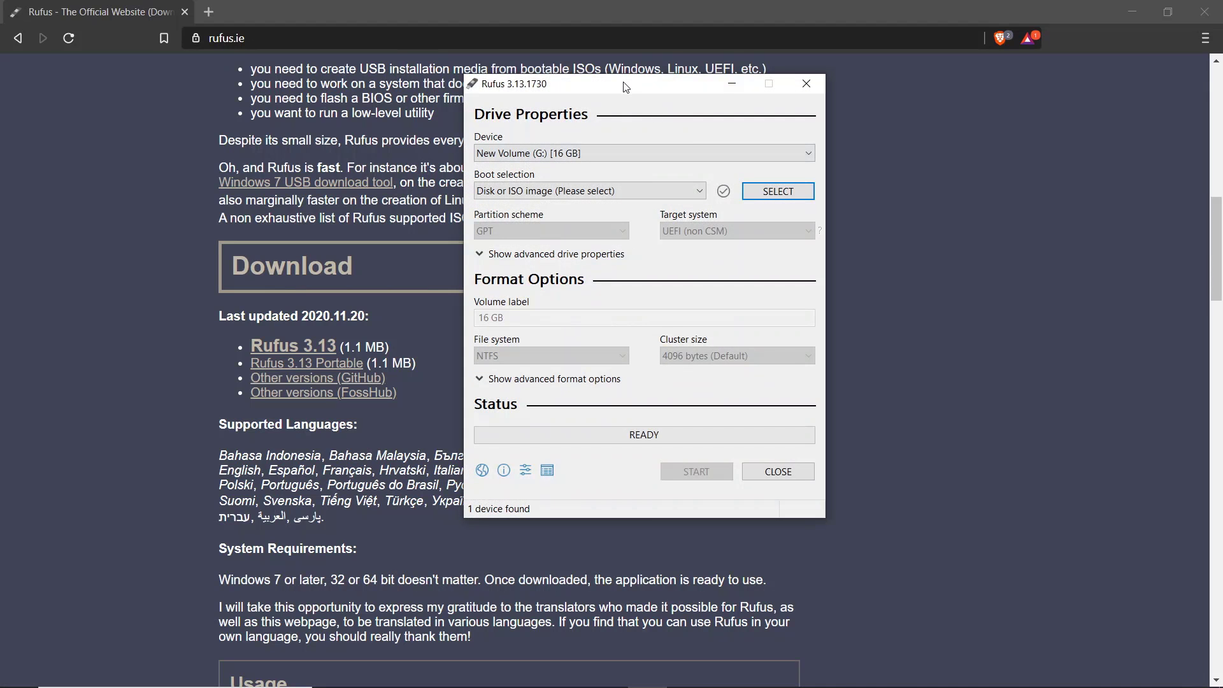
left_click_drag(626, 87, 559, 137)
left_click(1122, 11)
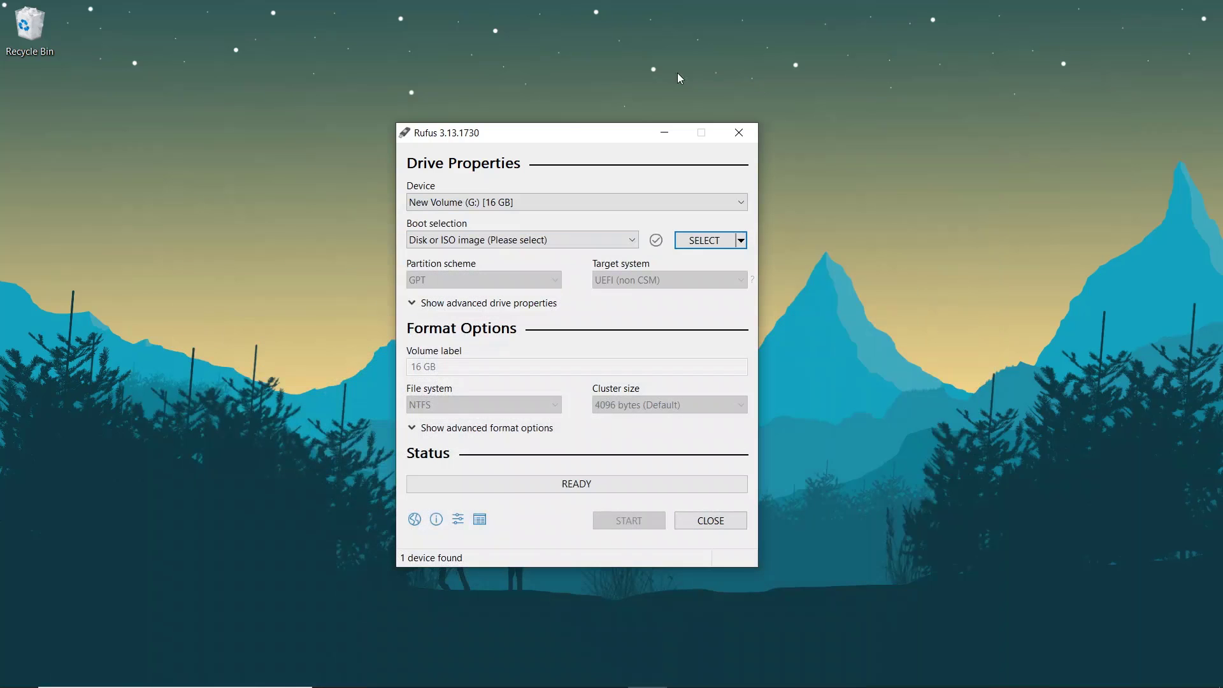
left_click_drag(558, 140, 471, 74)
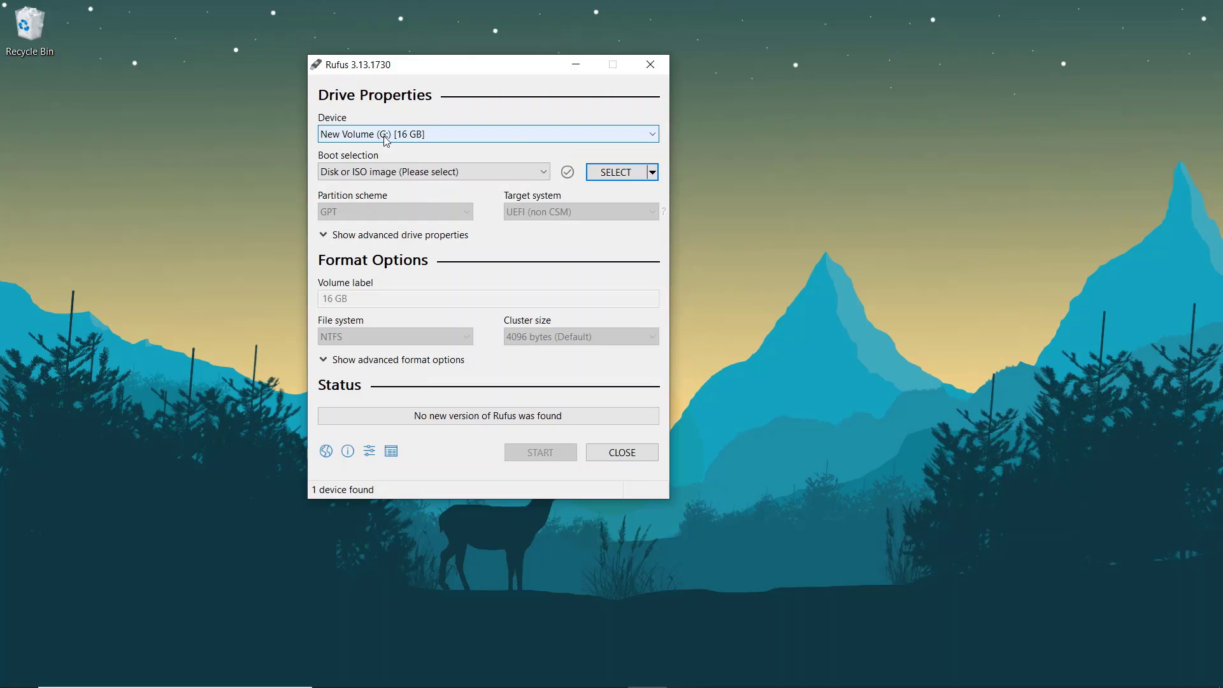
Select New Volume (G:) [16 GB] as the device and load Win10_20H2_EnglishInternational_x64 from Downloads as the boot image
left_click(423, 135)
left_click(417, 148)
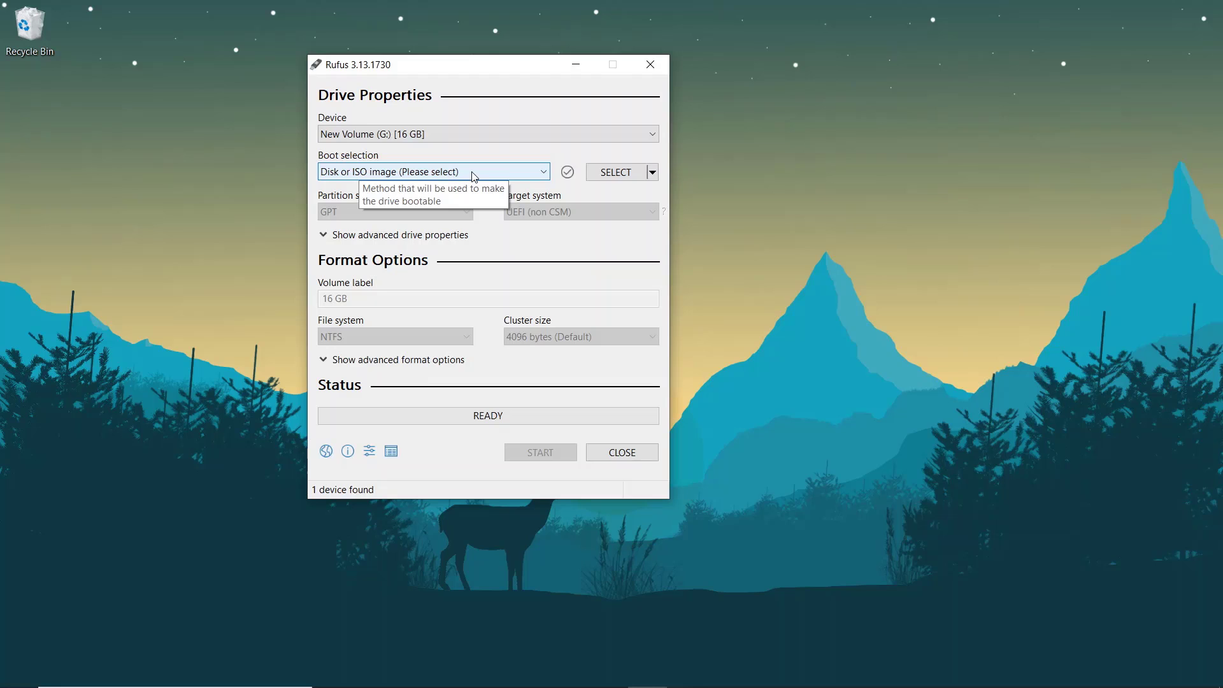
left_click(615, 178)
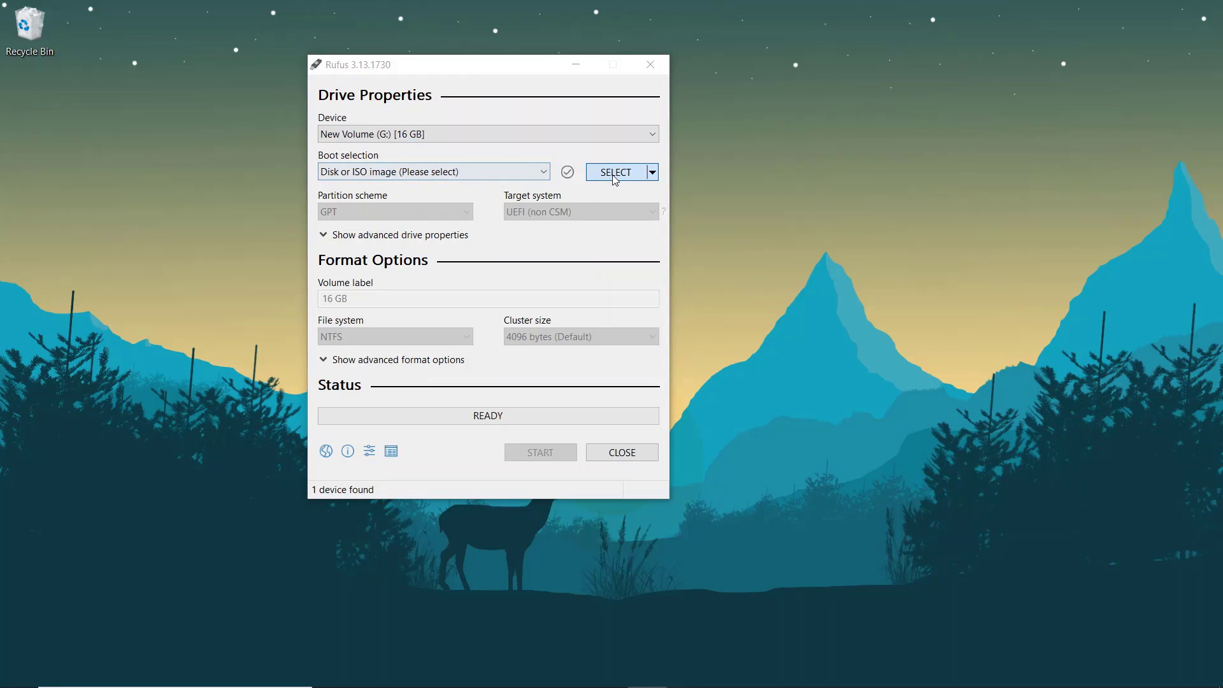
left_click(528, 214)
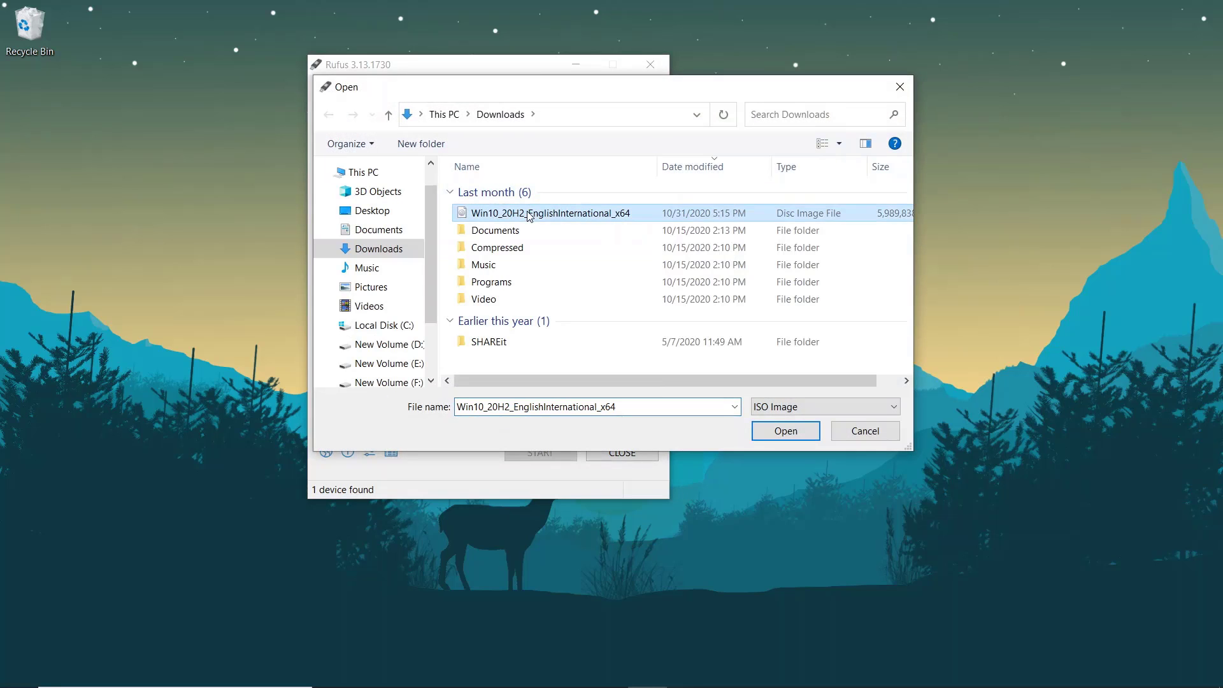
left_click(775, 433)
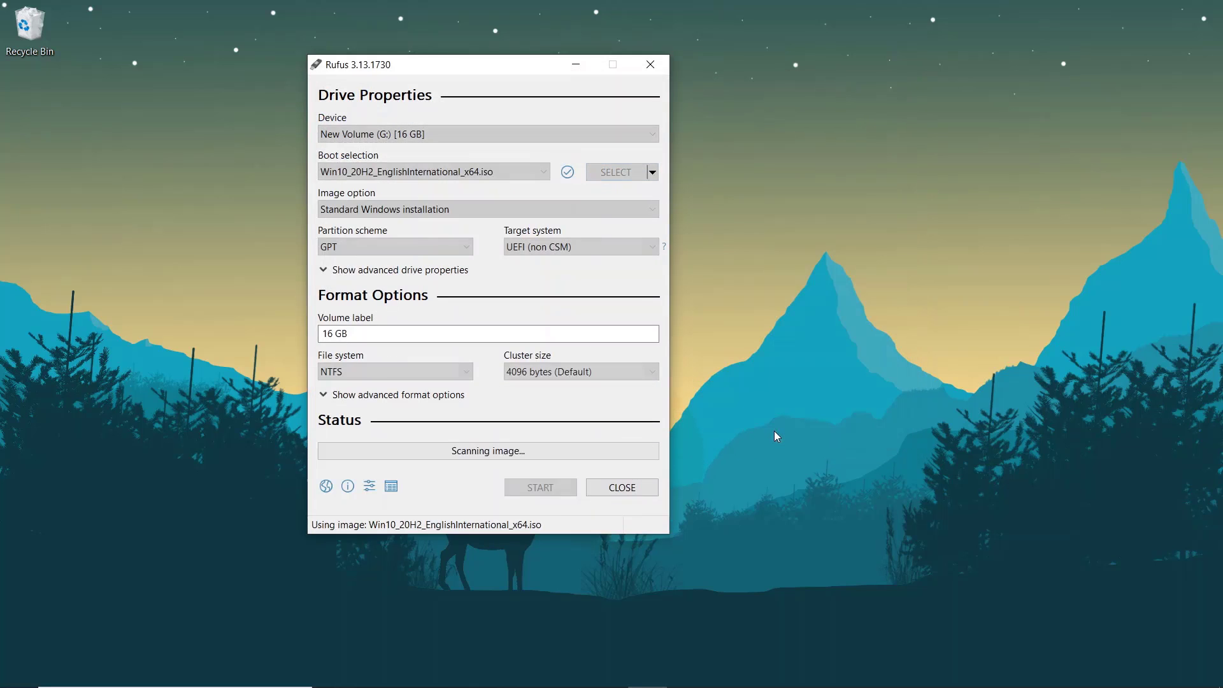
Choose Standard Windows installation as the image option and view the available partition schemes
left_click(488, 209)
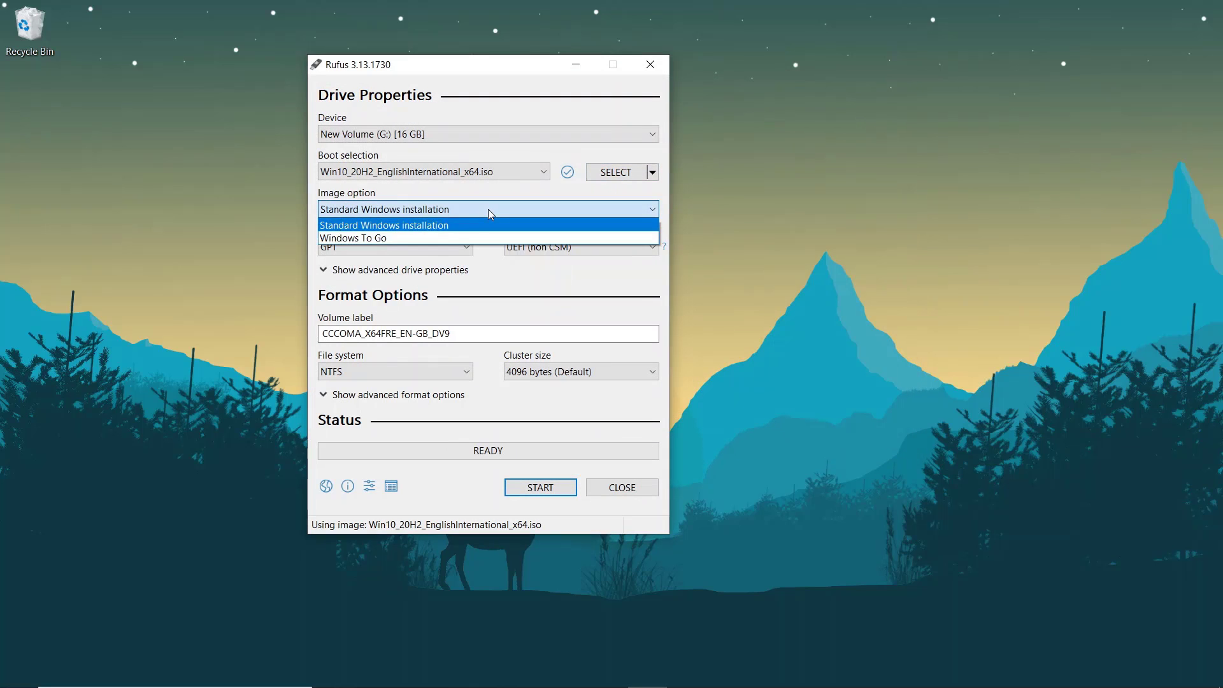
left_click(444, 228)
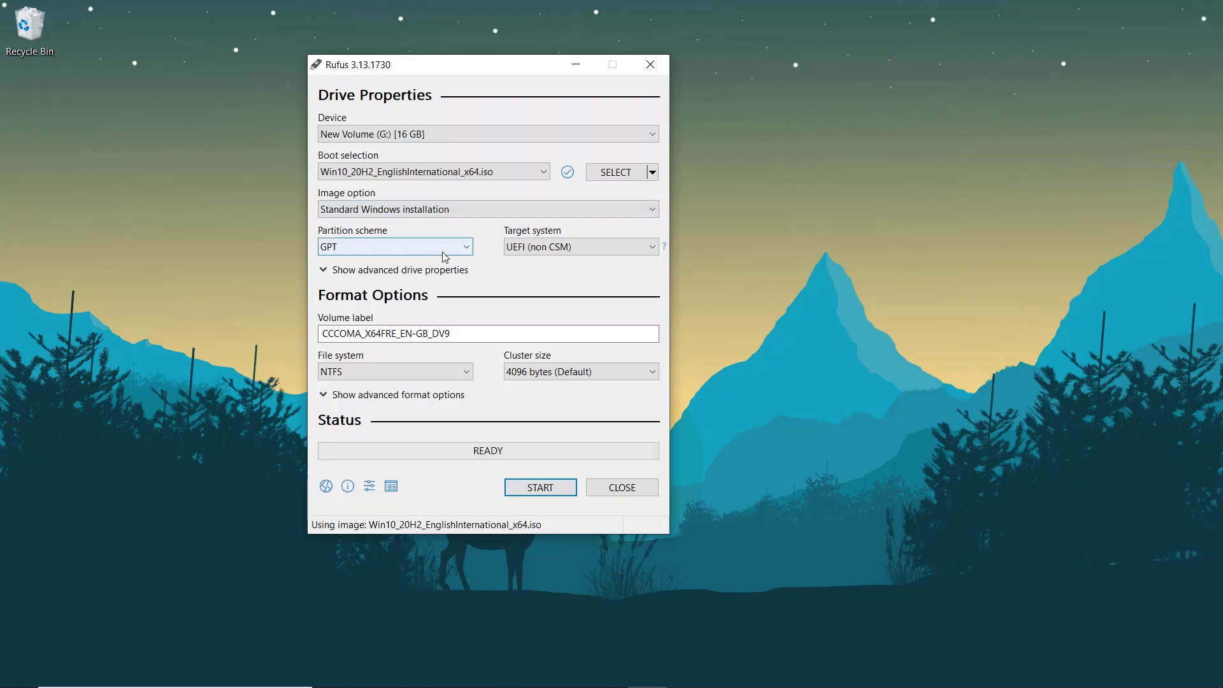
left_click(438, 251)
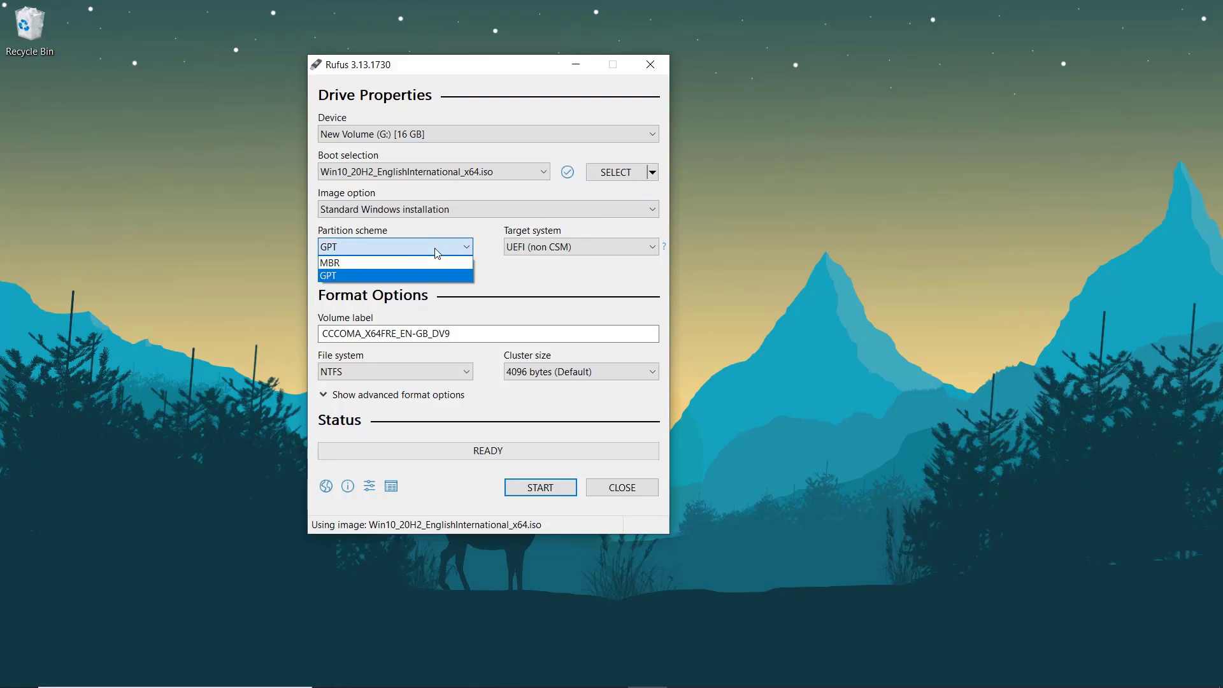
left_click(488, 228)
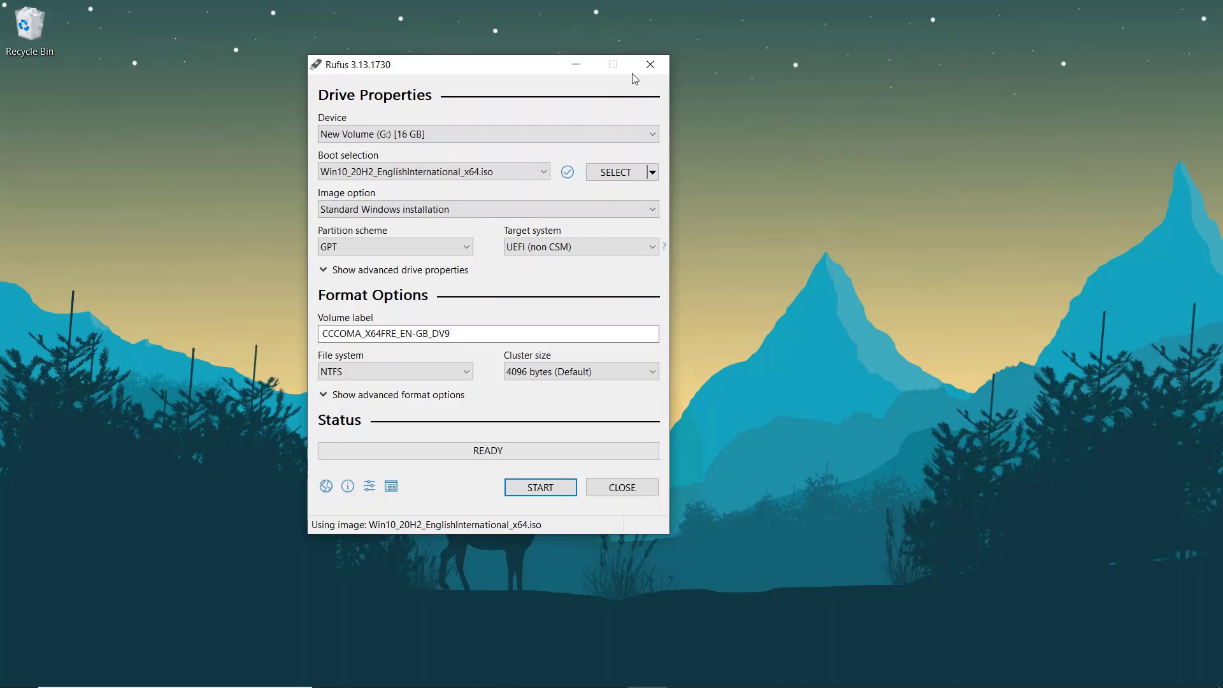
Minimize Rufus, search Windows for "part", open Create and format hard disk partitions, and widen the Disk Management window
left_click(576, 65)
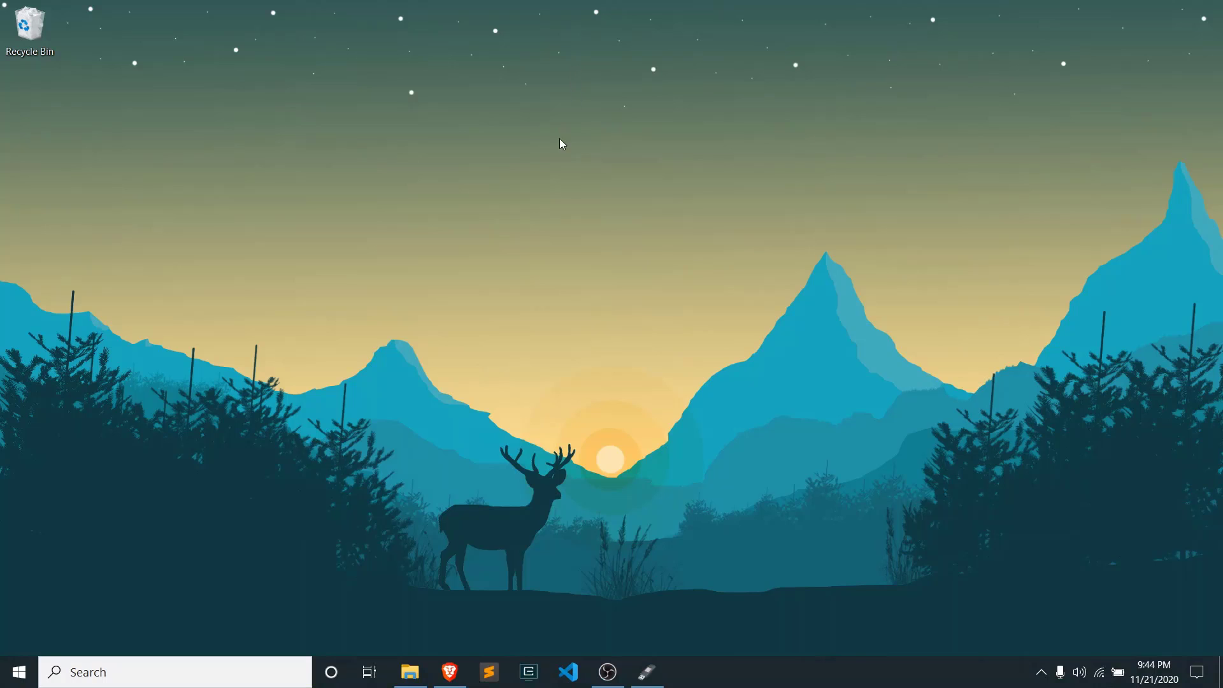
left_click(162, 670)
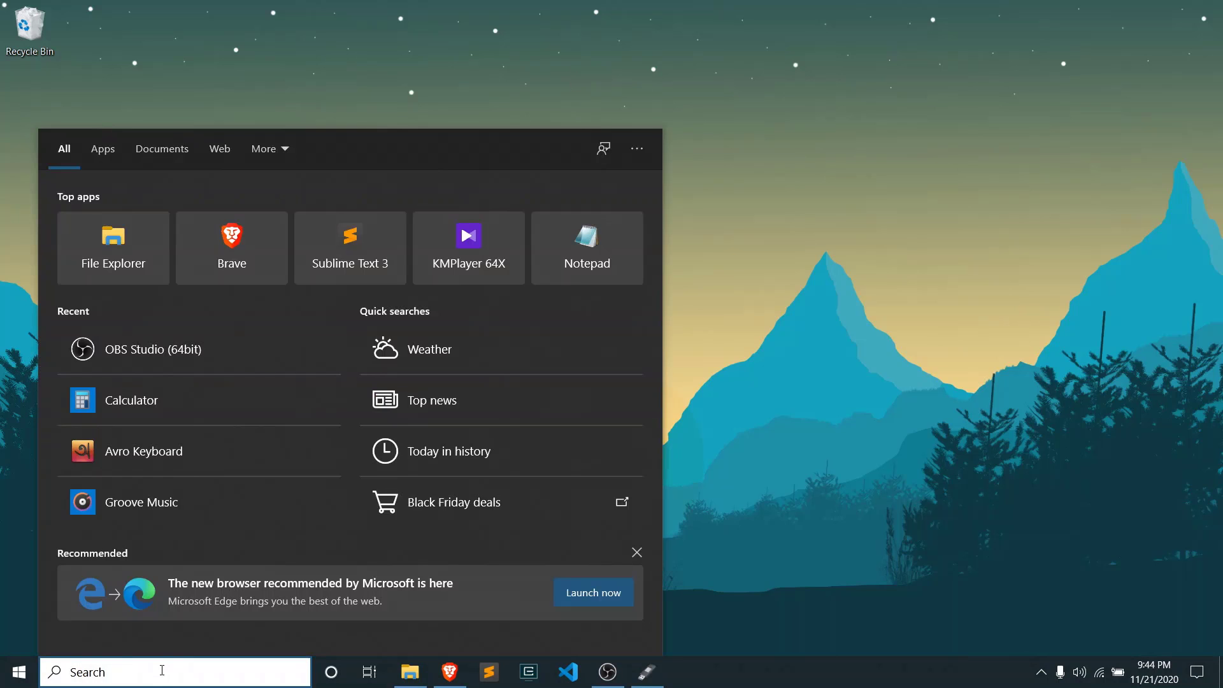
type("part")
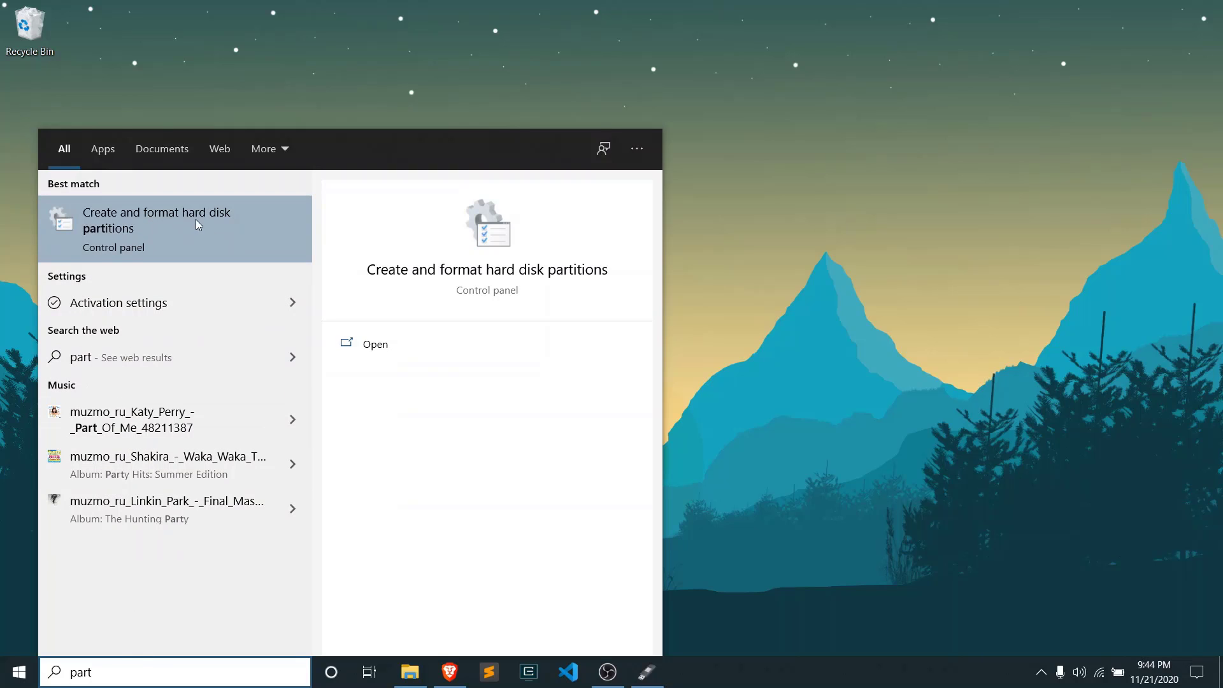
left_click(158, 231)
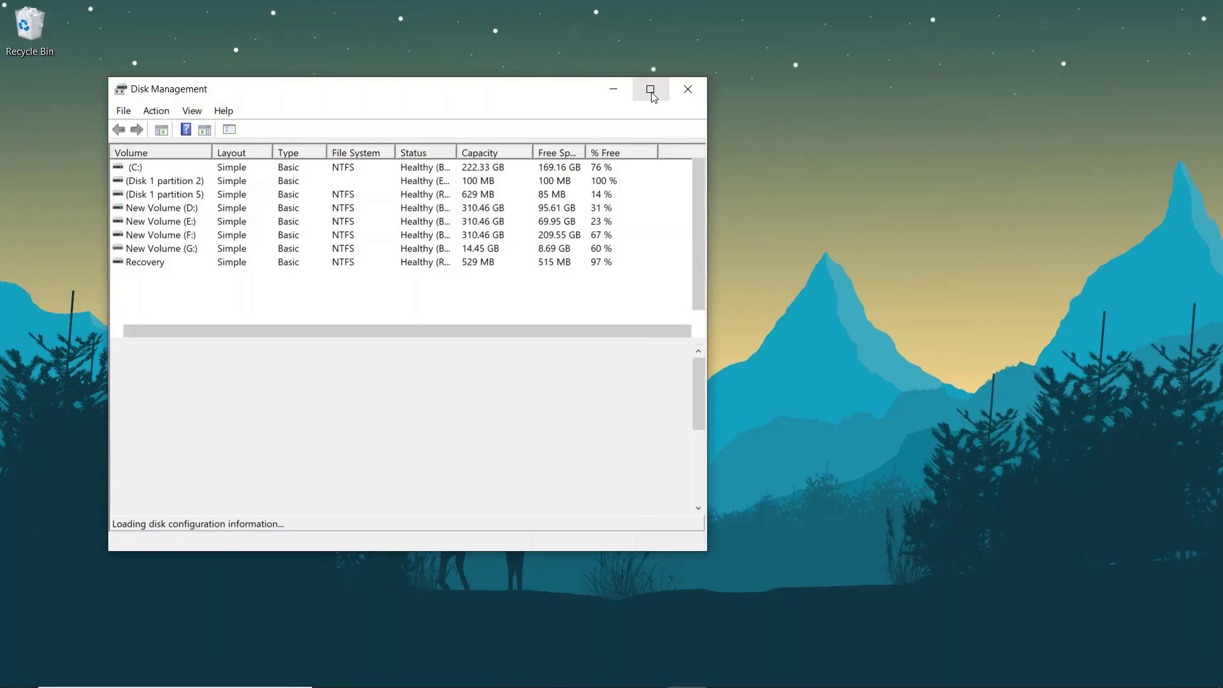
left_click_drag(706, 156, 1041, 156)
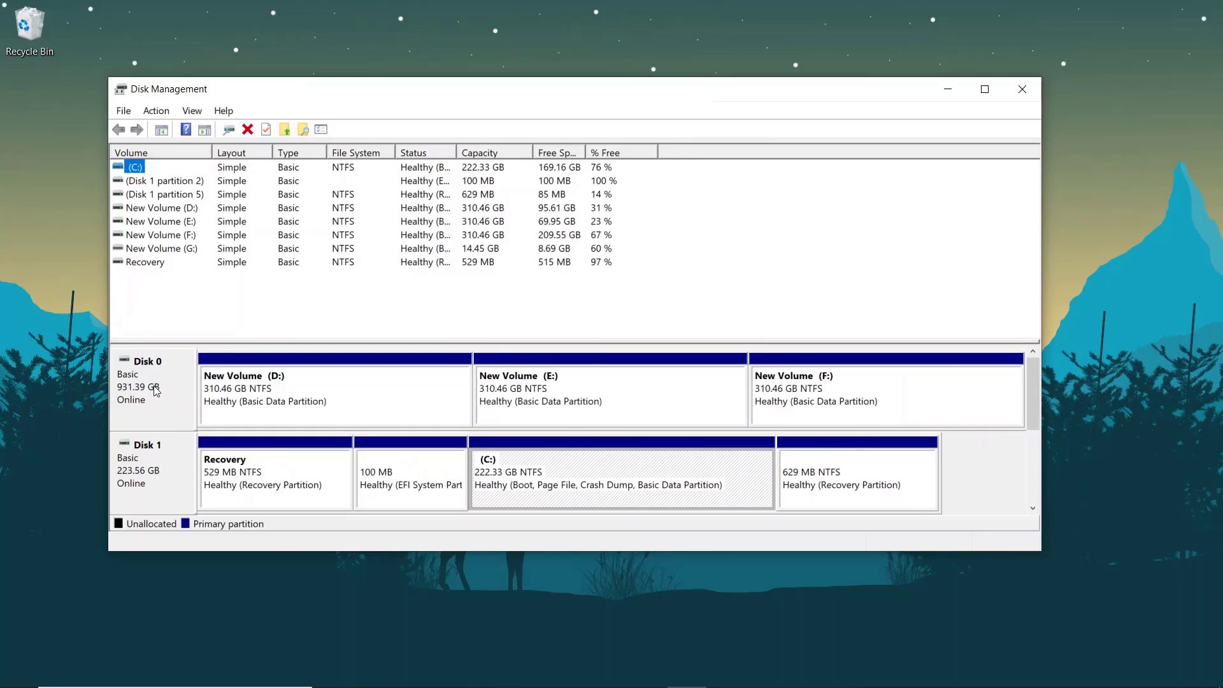
Check the partition style of Disk 1 in the volume information of its properties
right_click(146, 460)
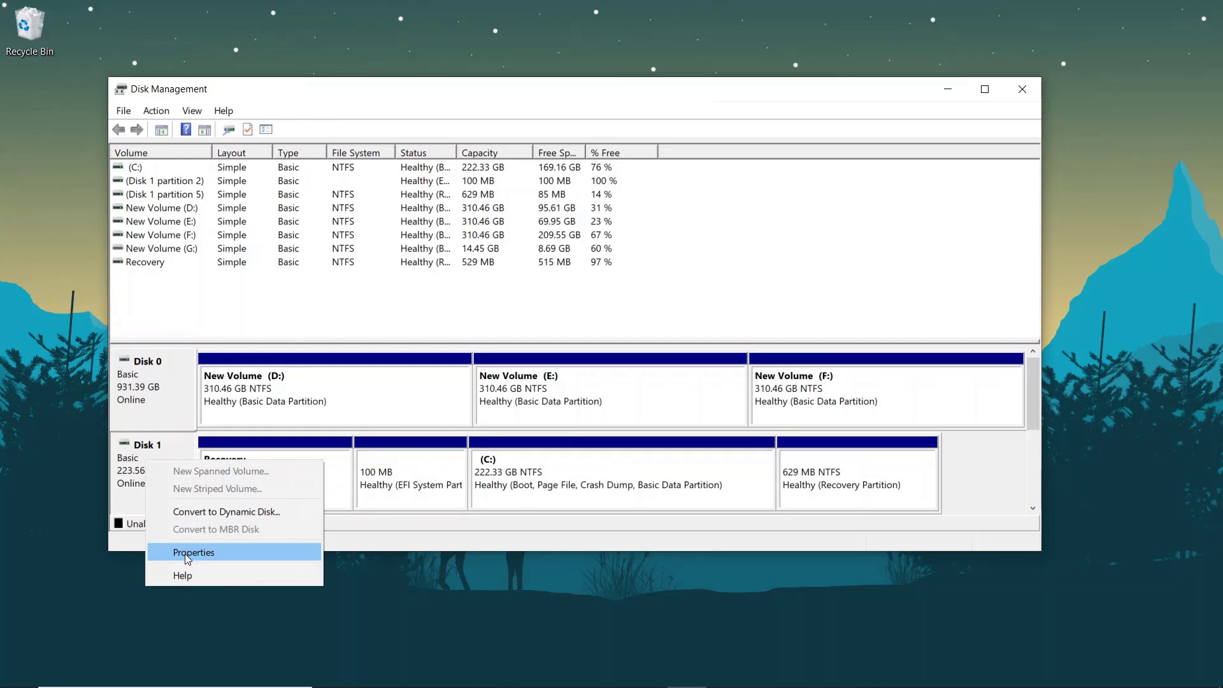
left_click(125, 409)
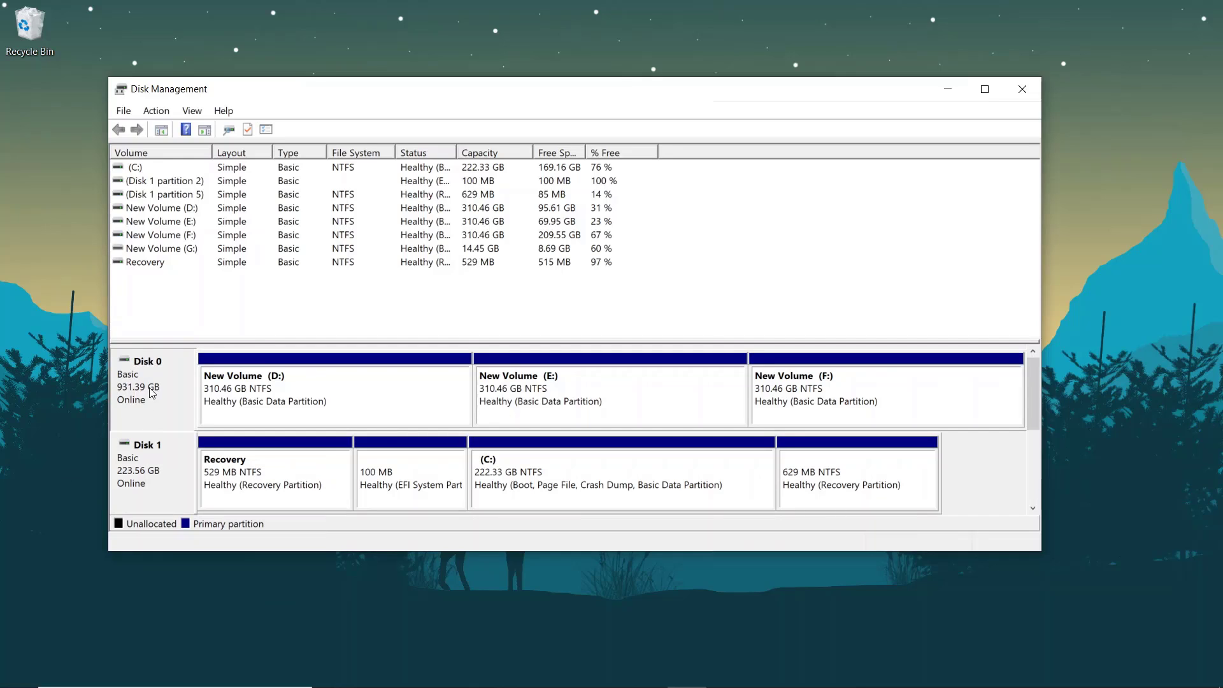
right_click(145, 471)
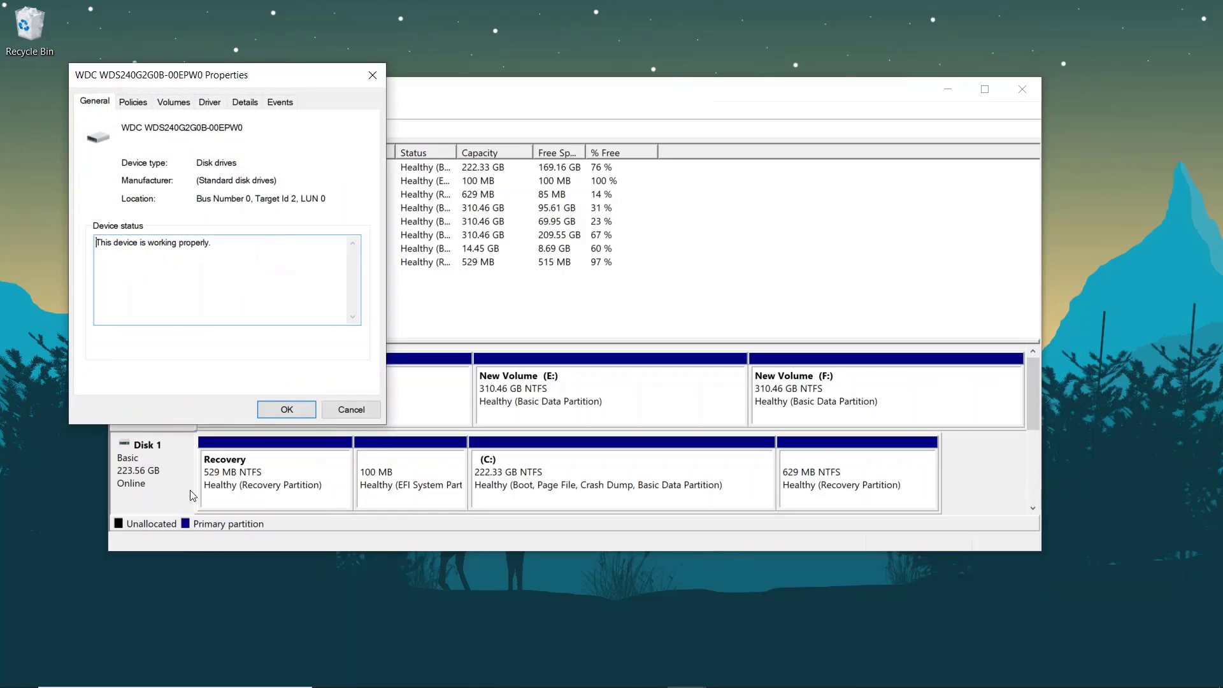
left_click(174, 107)
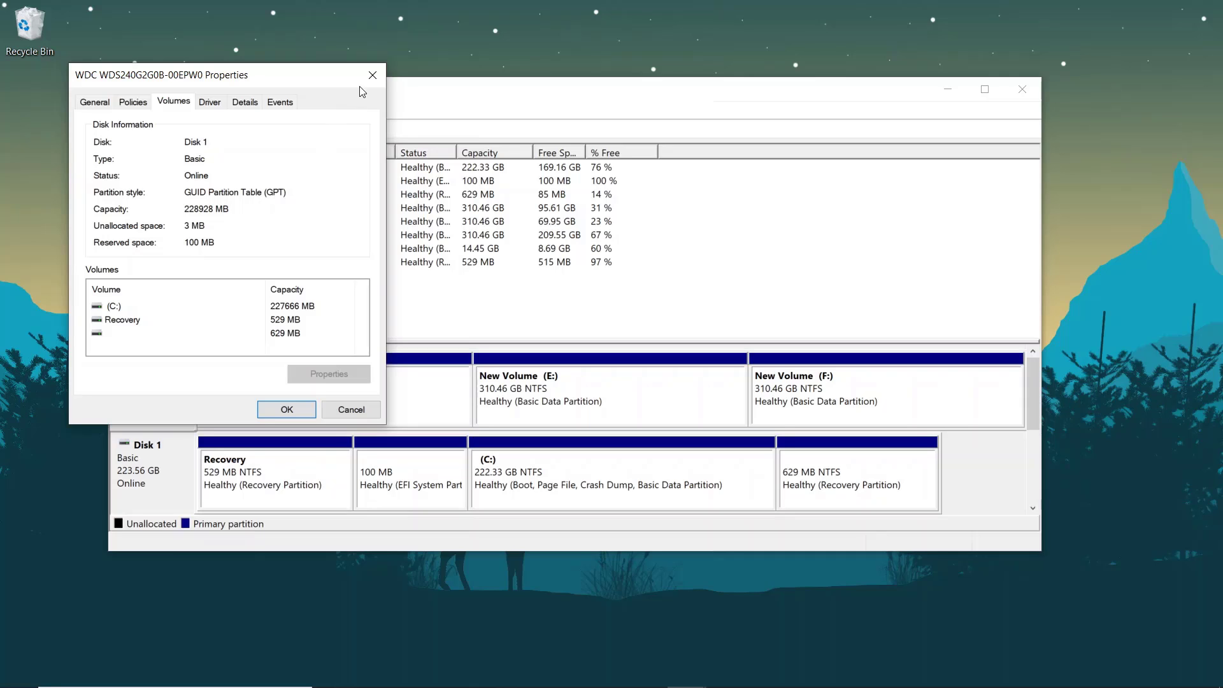
left_click(373, 75)
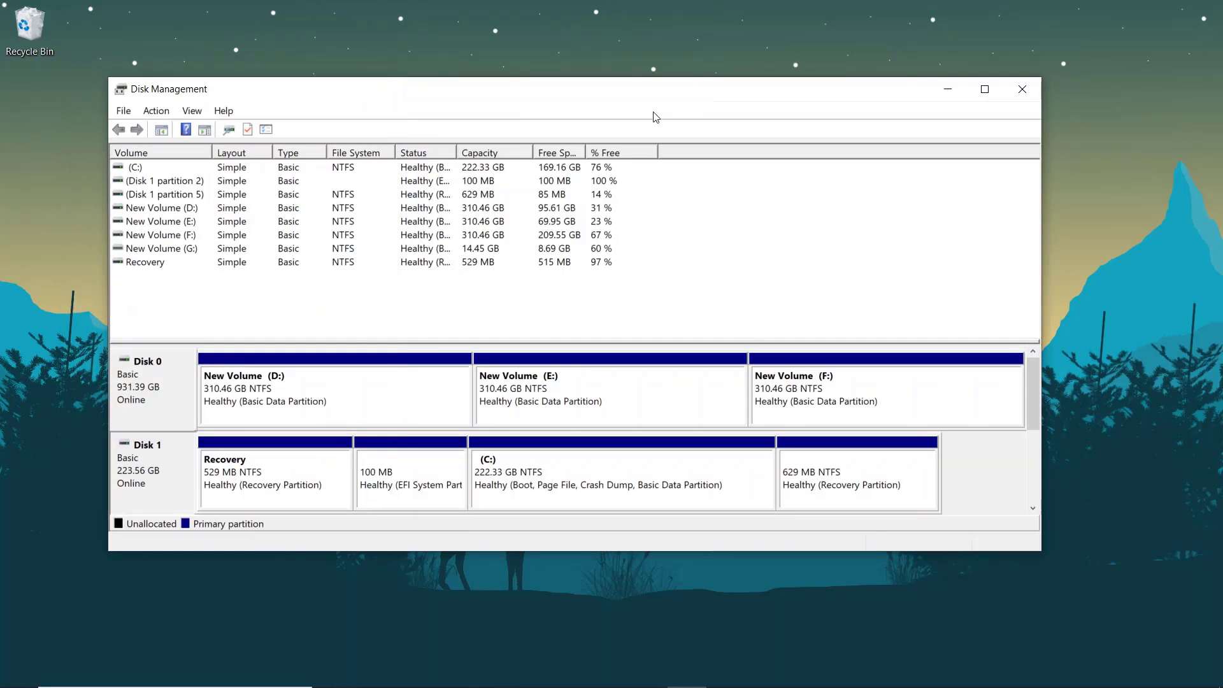
Minimize Disk Management, return to Rufus, and set the partition scheme to GPT with UEFI (non CSM) as the target system
left_click(947, 89)
left_click(647, 672)
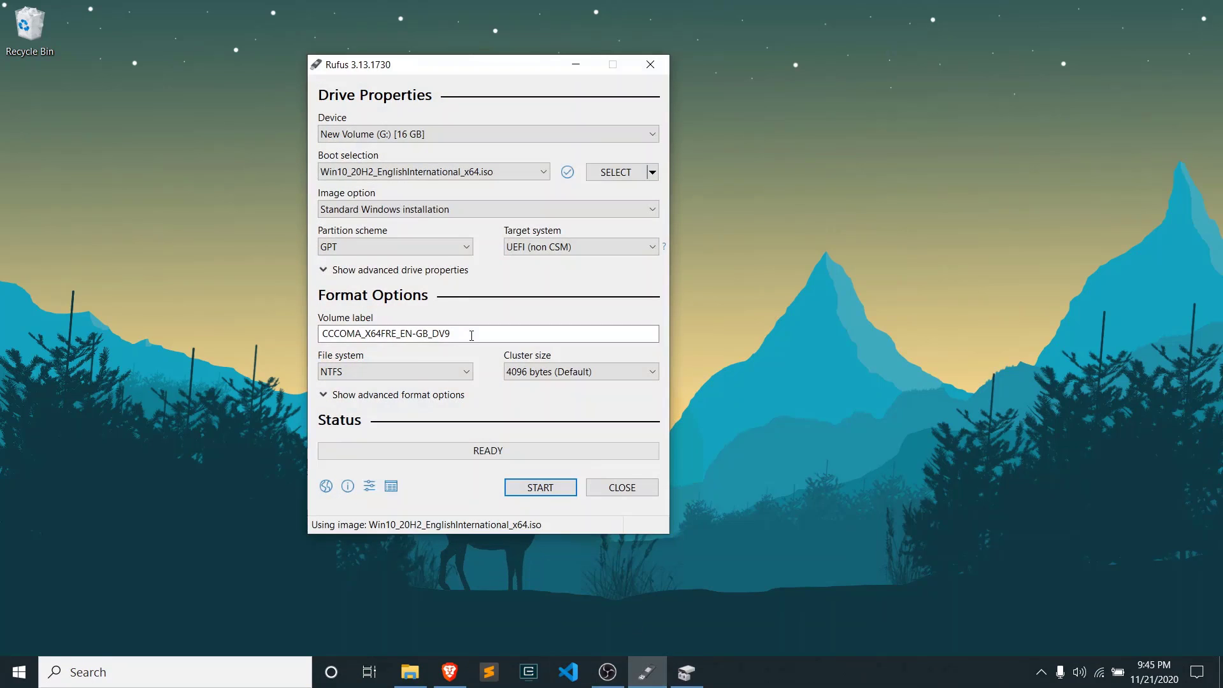
left_click(403, 249)
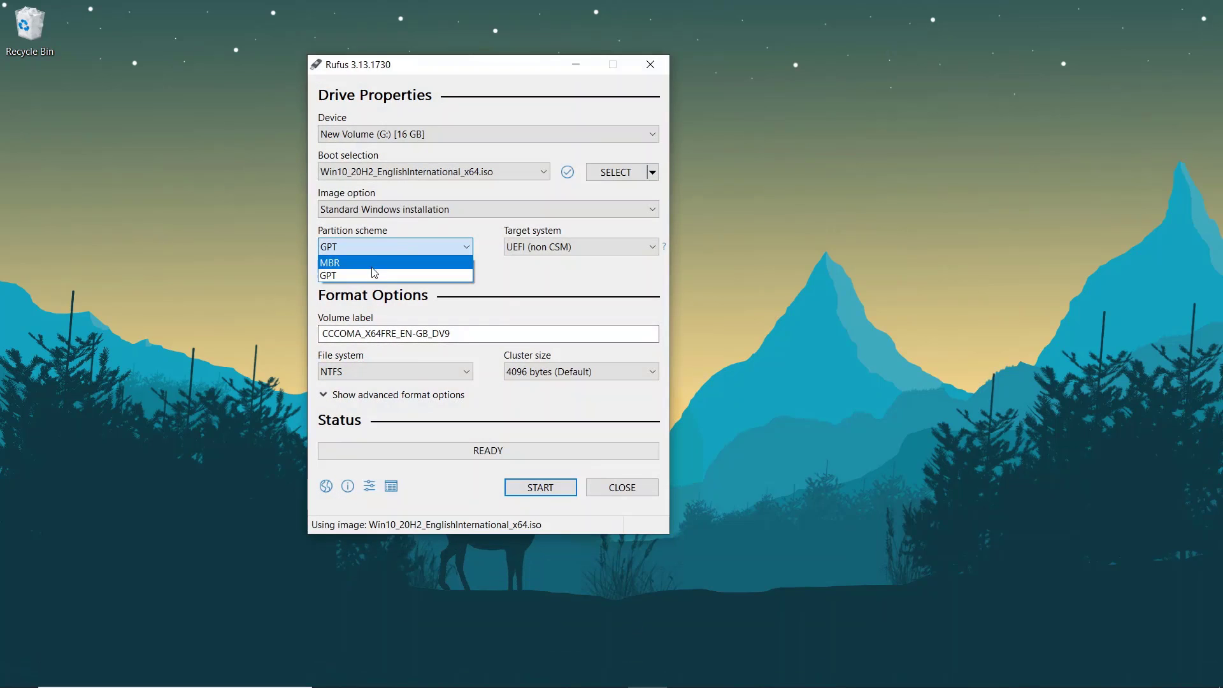
left_click(376, 262)
left_click(381, 247)
left_click(367, 278)
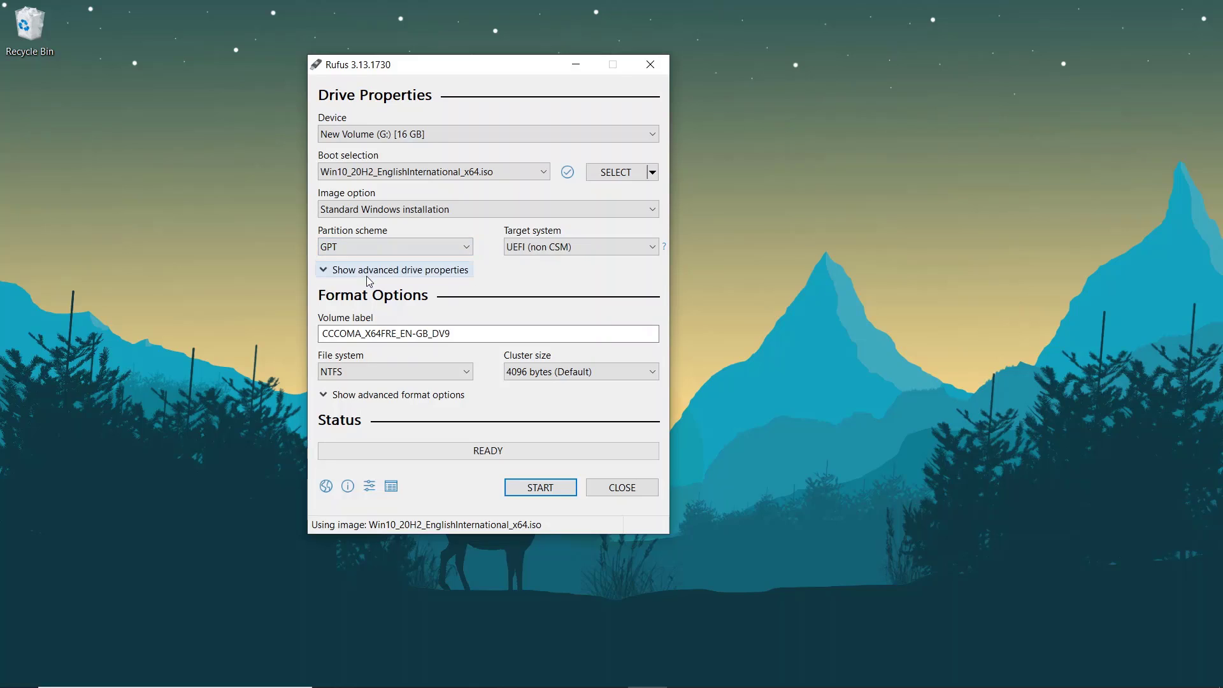
left_click(573, 248)
left_click(573, 288)
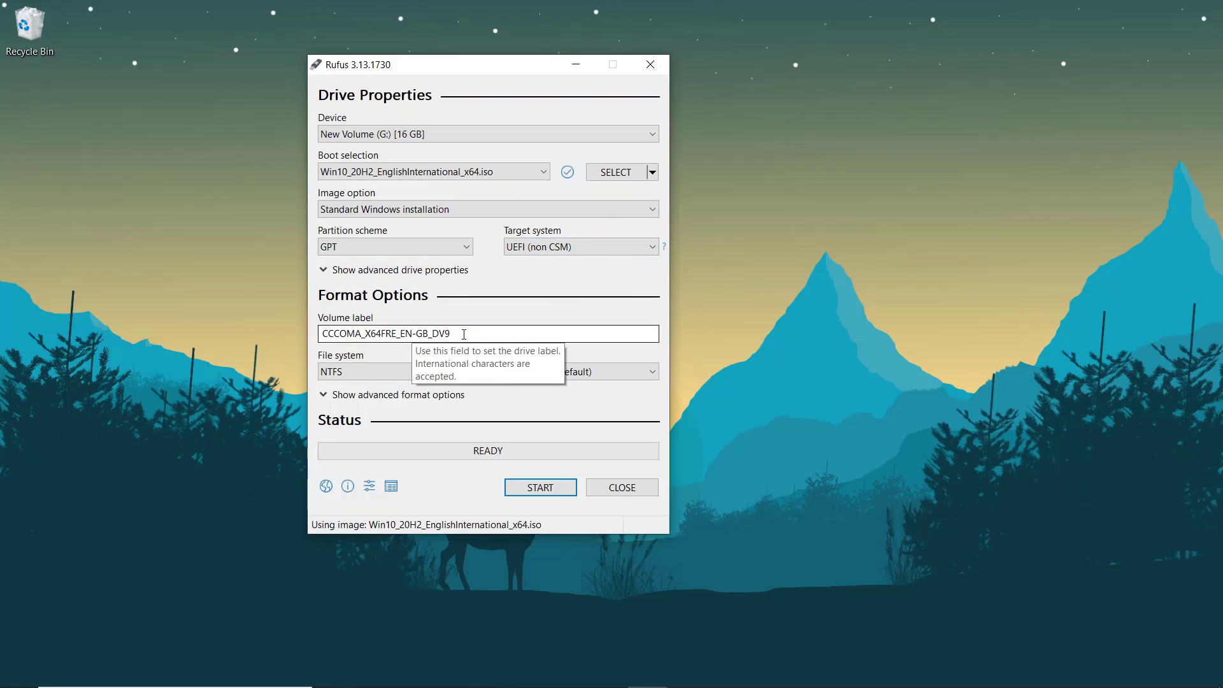
Replace the volume label with "windows 10"
left_click_drag(468, 333, 315, 337)
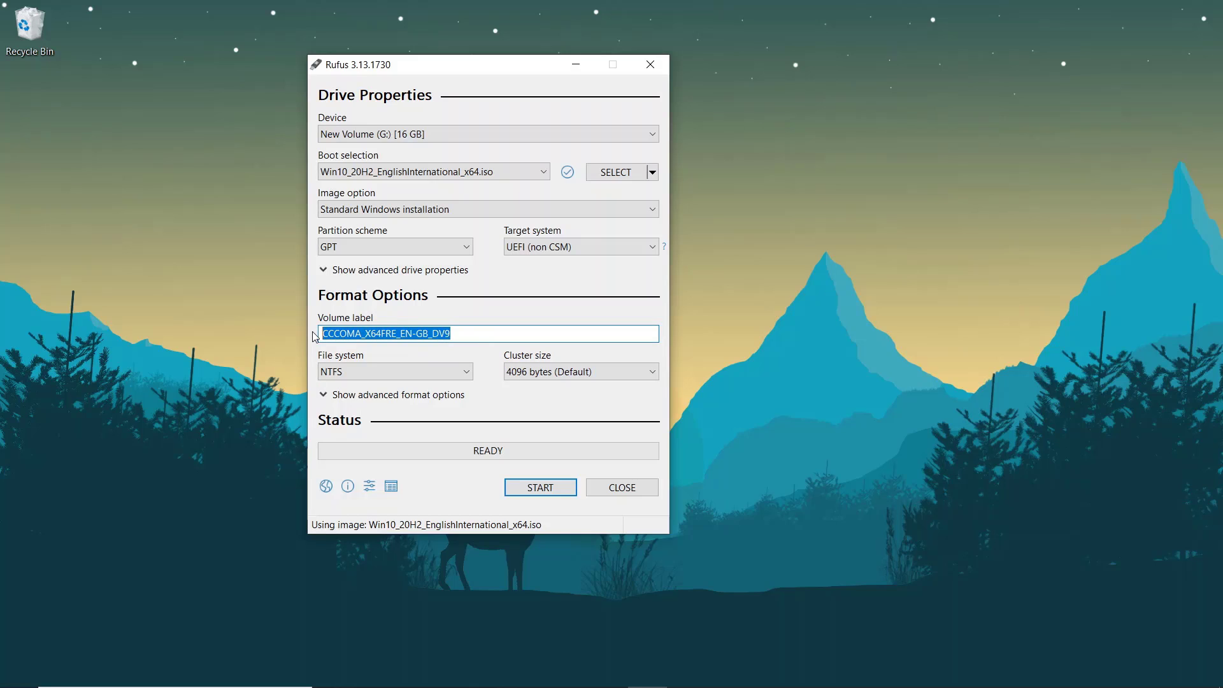
key("BackSpace")
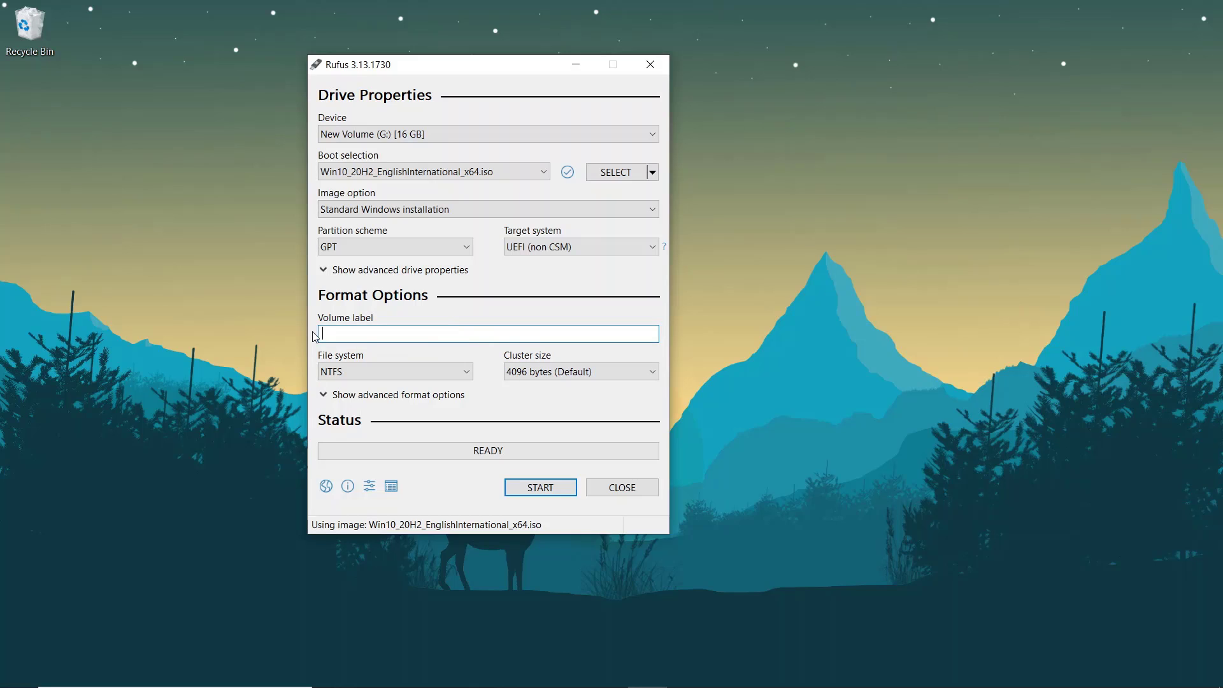
type("windows 10")
Start creating the bootable drive and accept the erasure of all data on New Volume (G:) [16 GB]
left_click(527, 489)
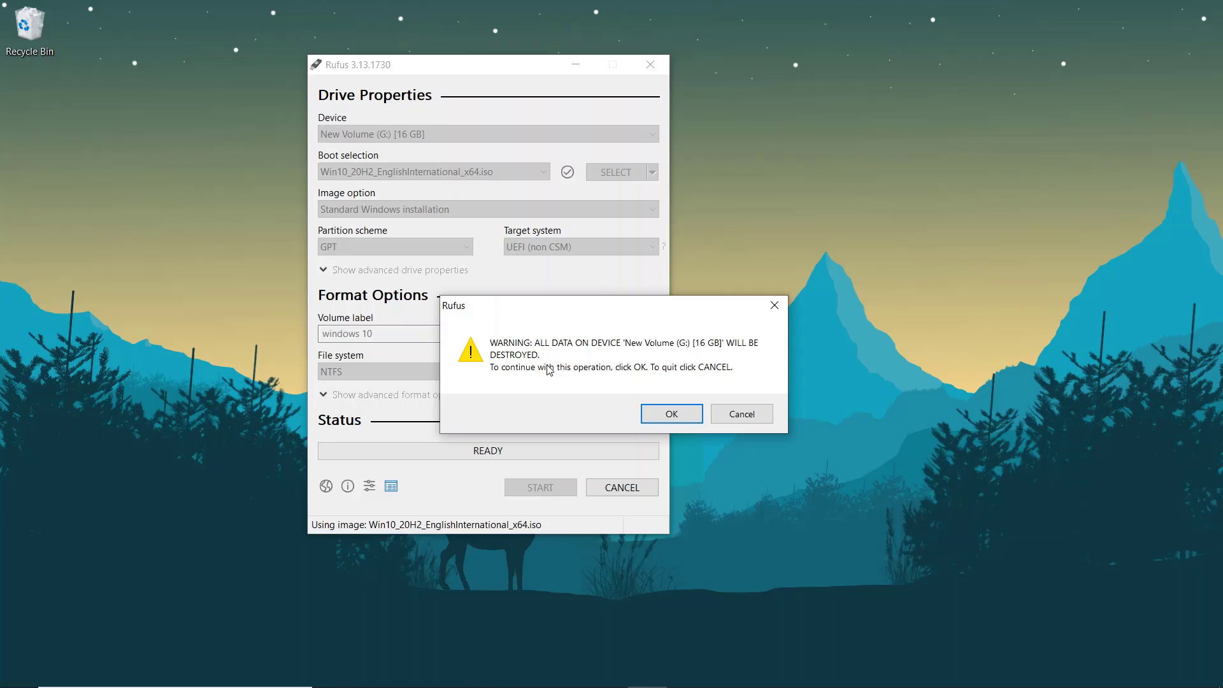
left_click(661, 412)
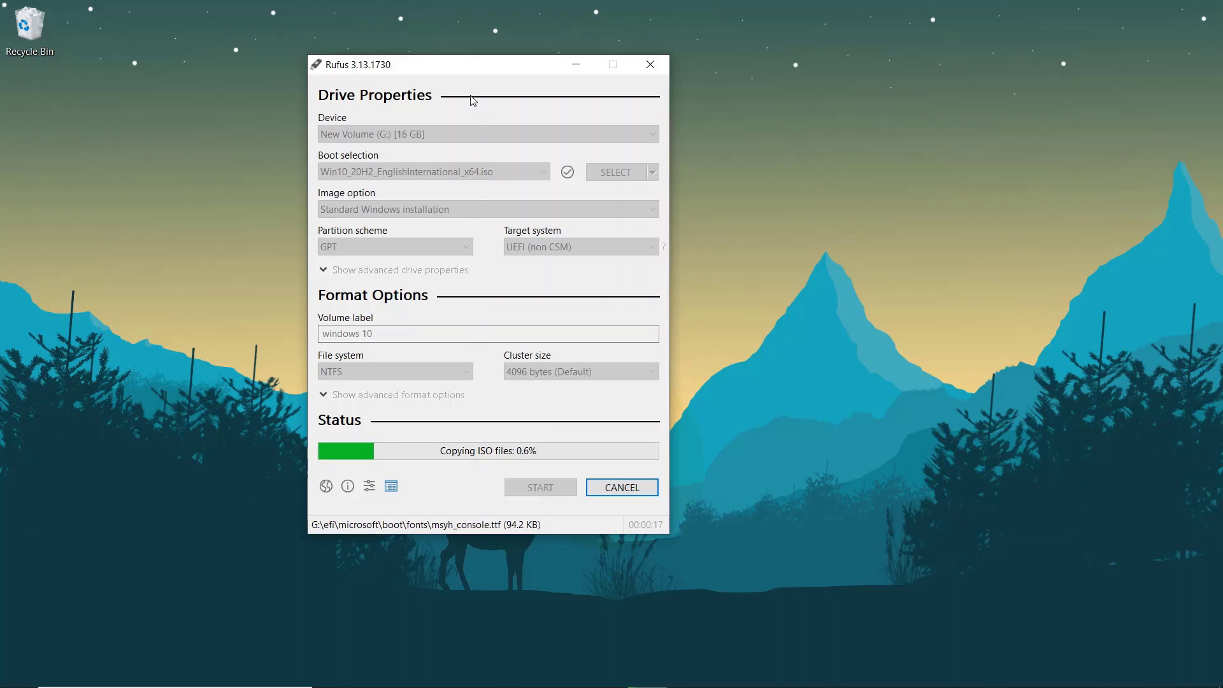
left_click_drag(465, 66, 446, 93)
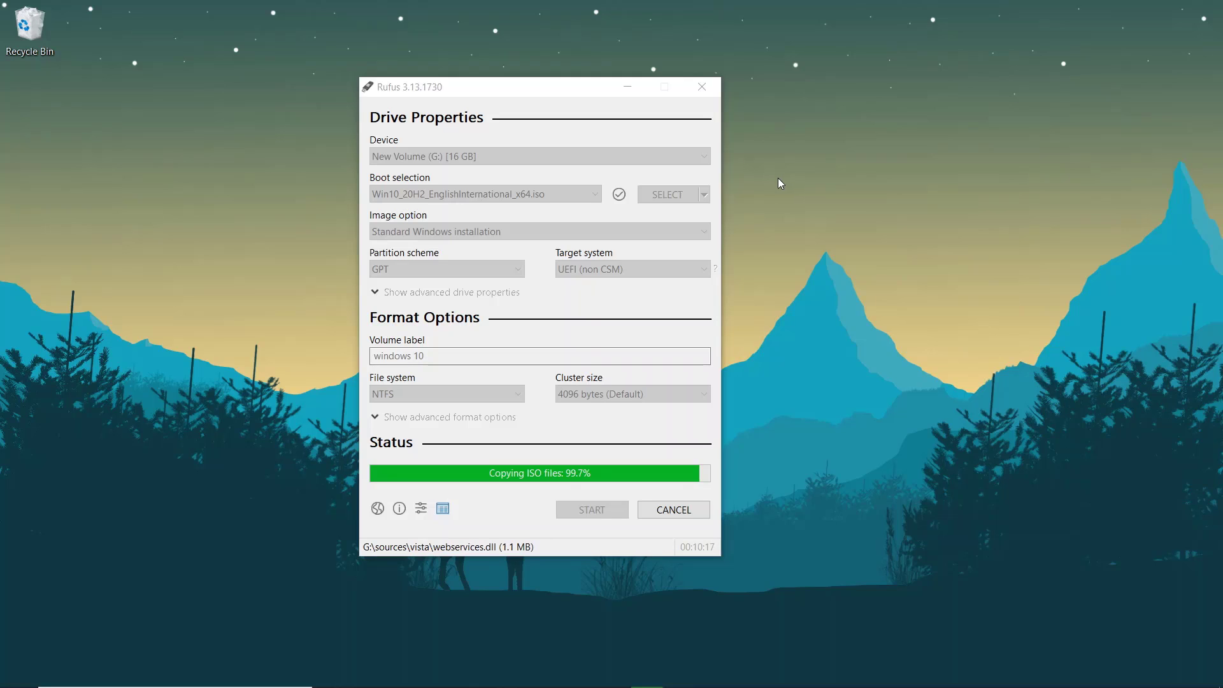
right_click(948, 116)
left_click(961, 162)
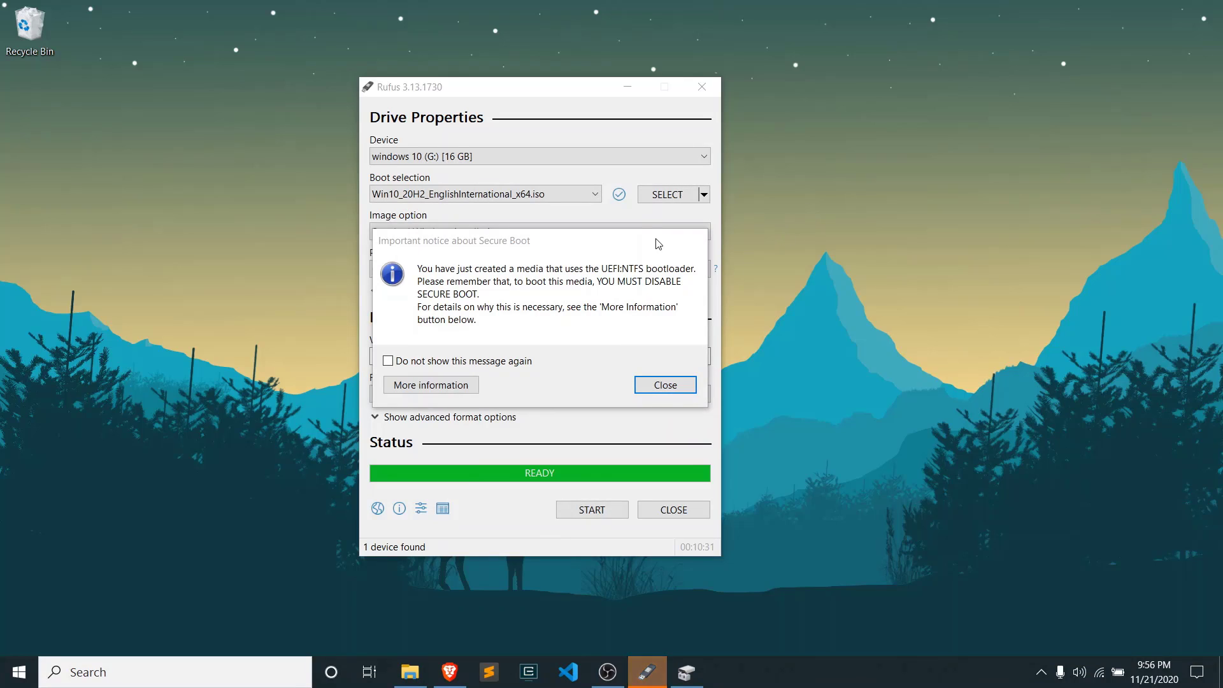
Move the Secure Boot notice aside, dismiss it, and close Rufus
left_click_drag(639, 242, 992, 231)
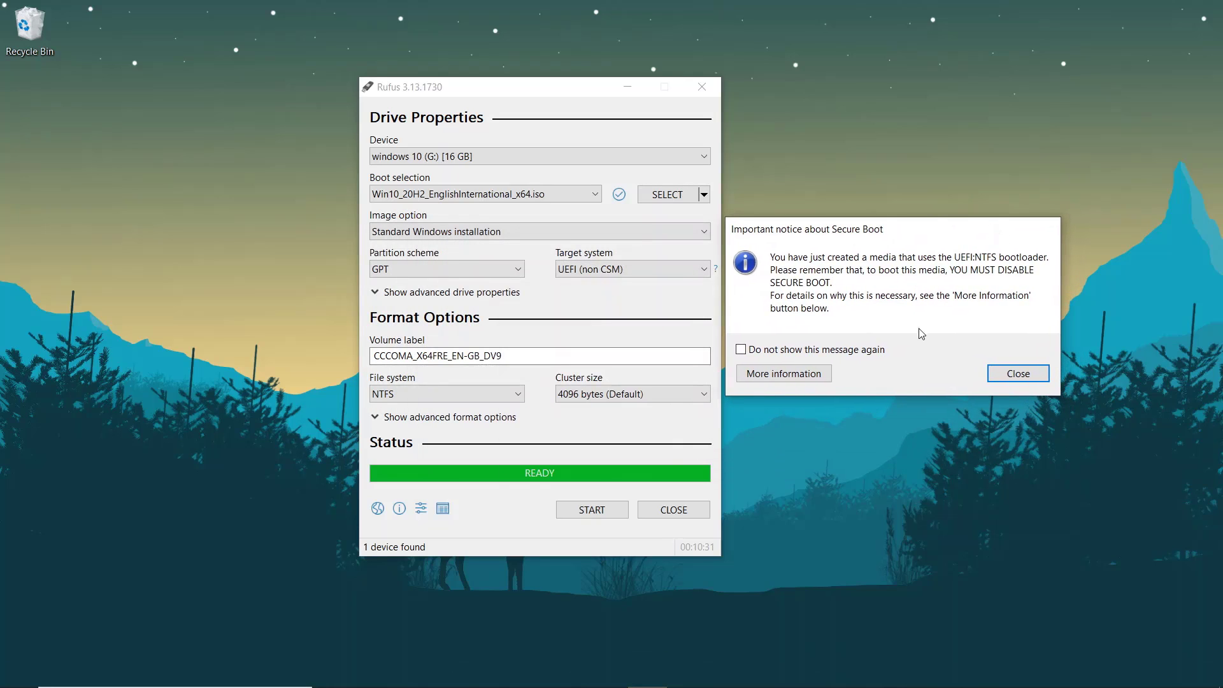
left_click(995, 377)
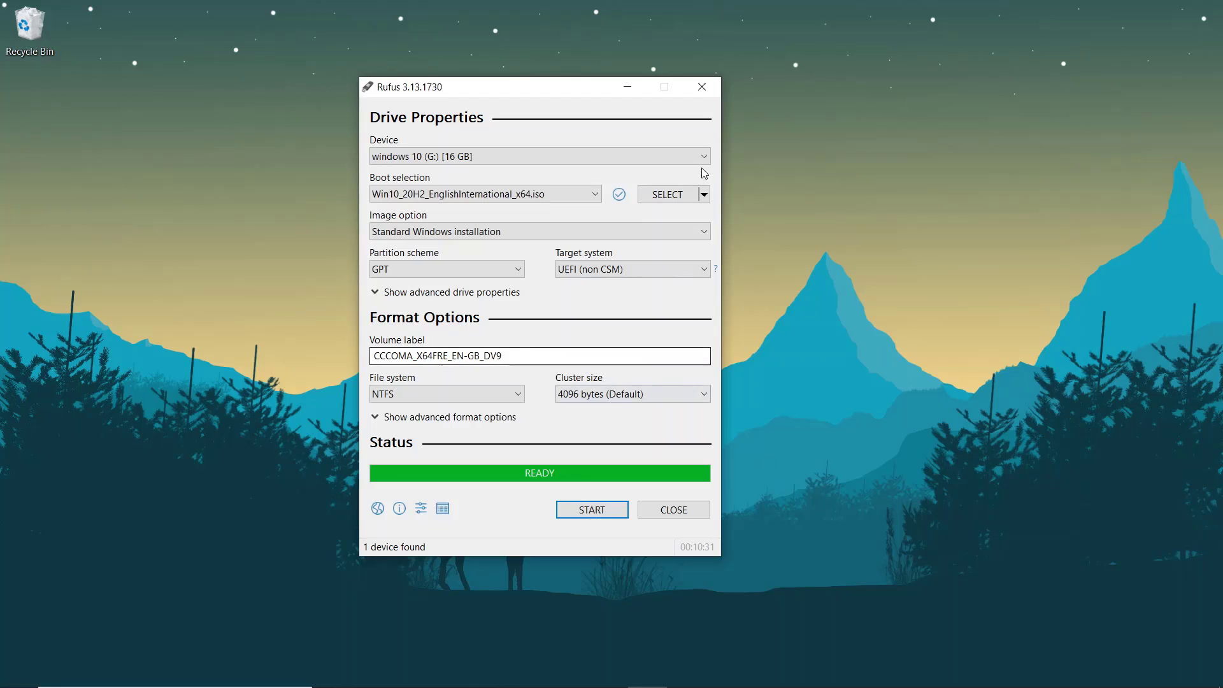
left_click(703, 88)
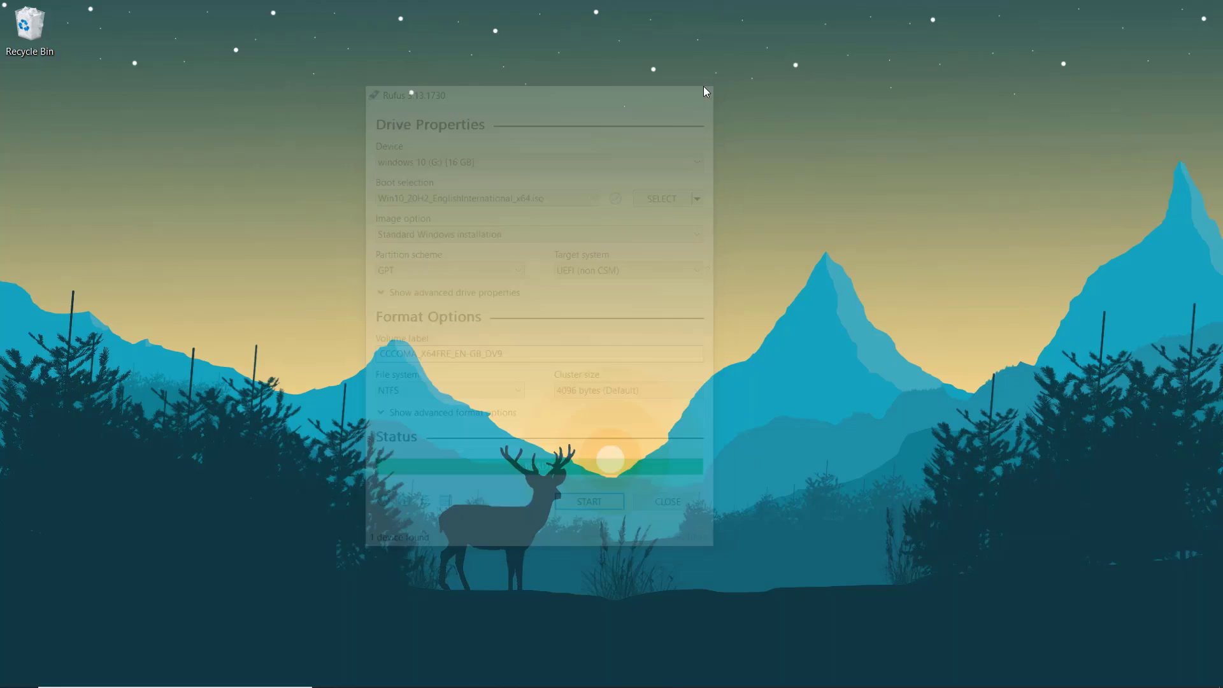